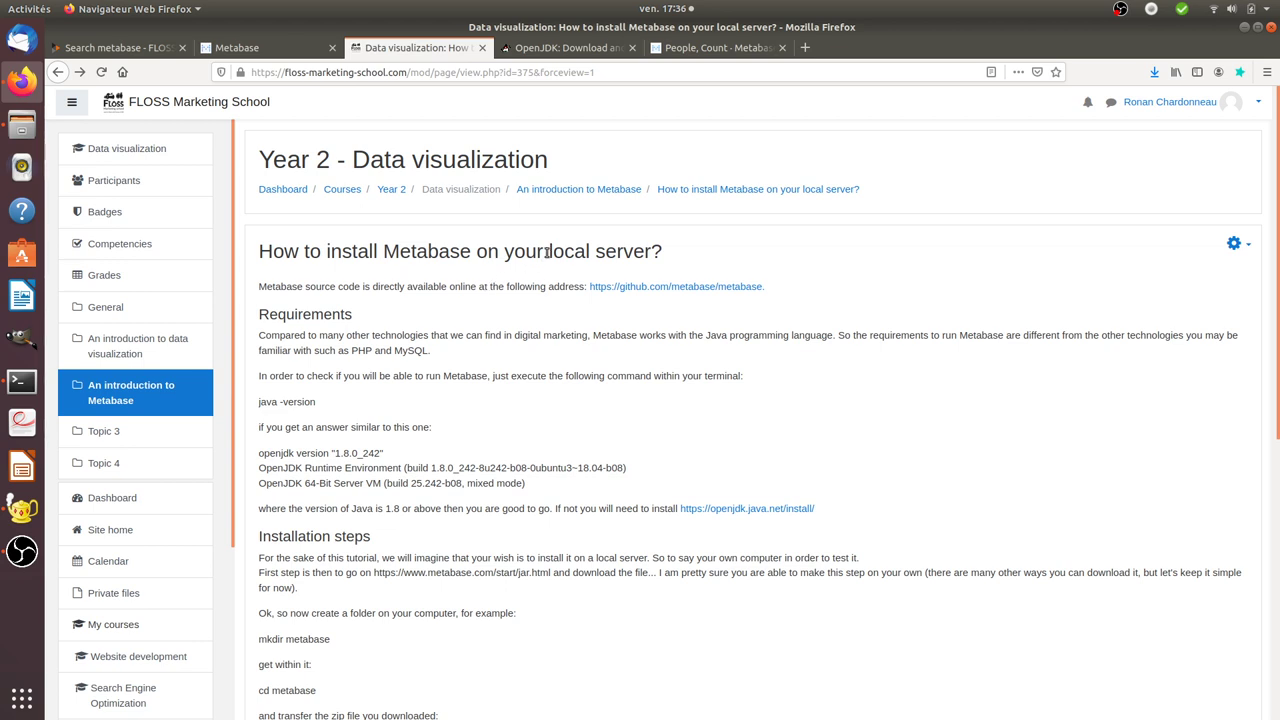
# Highlight 'local server' and 'Metabase' in the lesson title and scroll through the lesson
pyautogui.moveTo(547, 251); pyautogui.dragTo(647, 251)
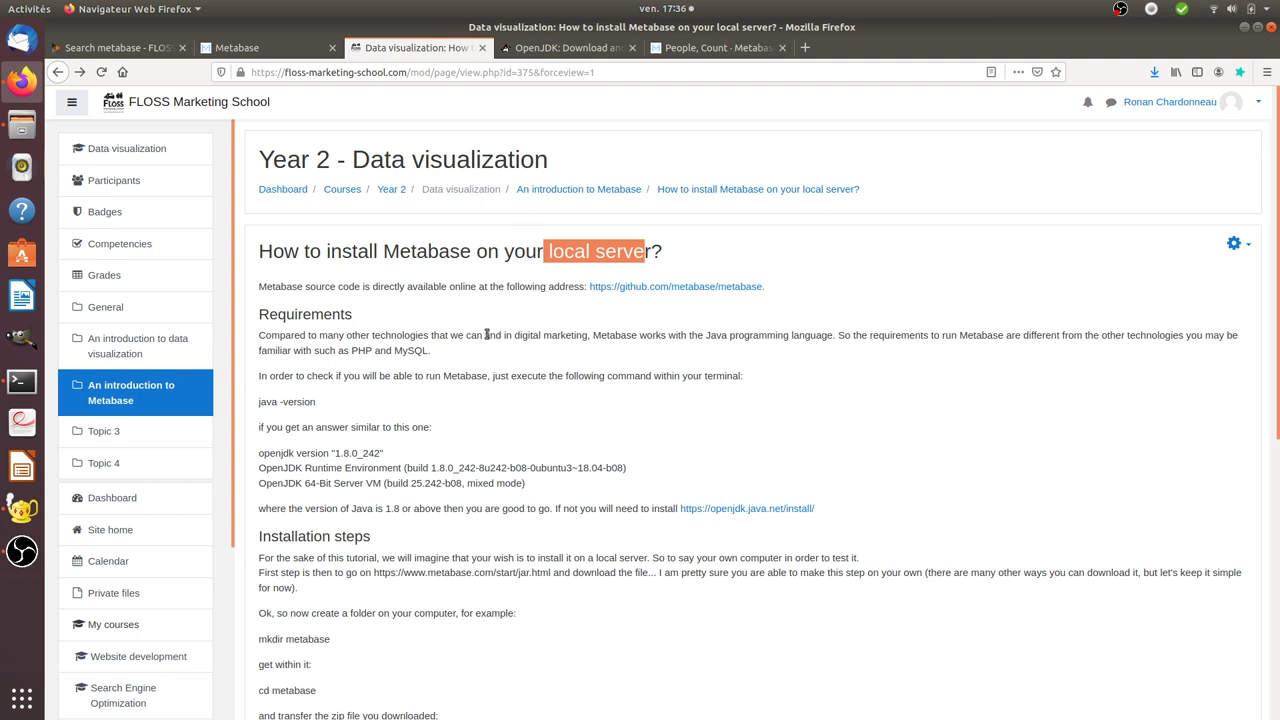
pyautogui.moveTo(383, 251); pyautogui.dragTo(470, 252)
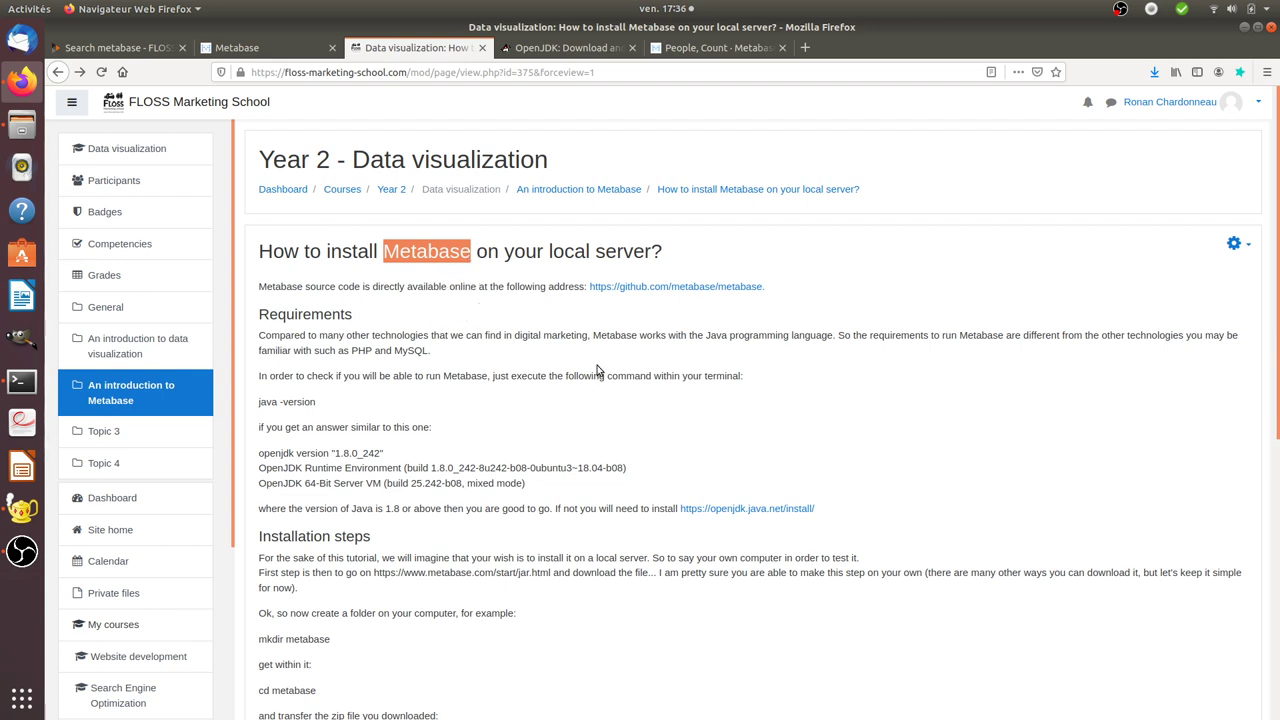
pyautogui.scroll(-3, 673, 468)
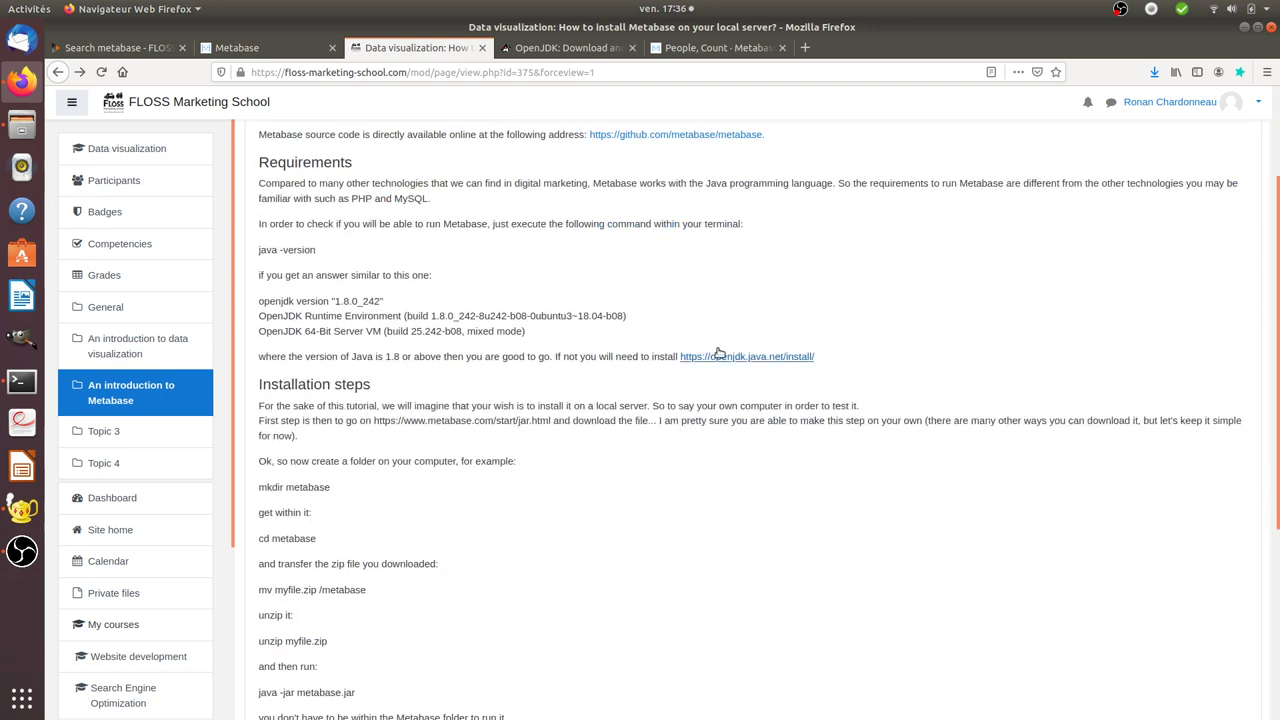
pyautogui.scroll(3, 550, 362)
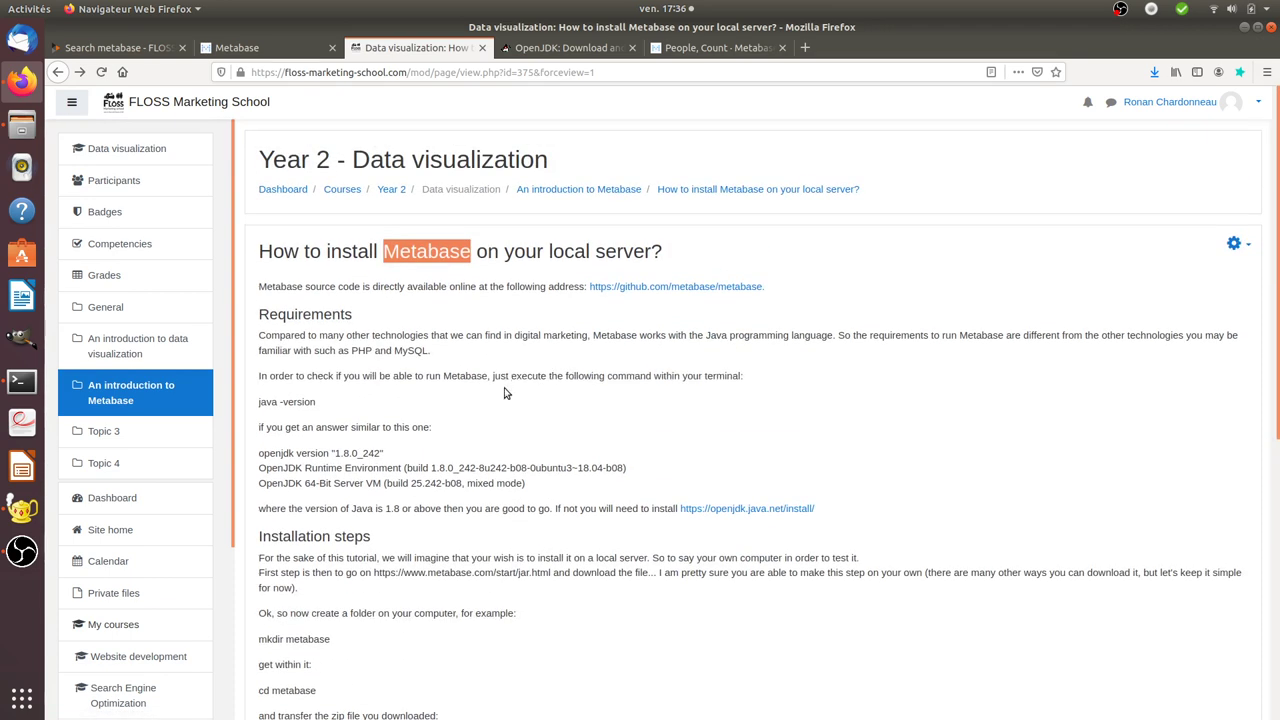
pyautogui.click(303, 48)
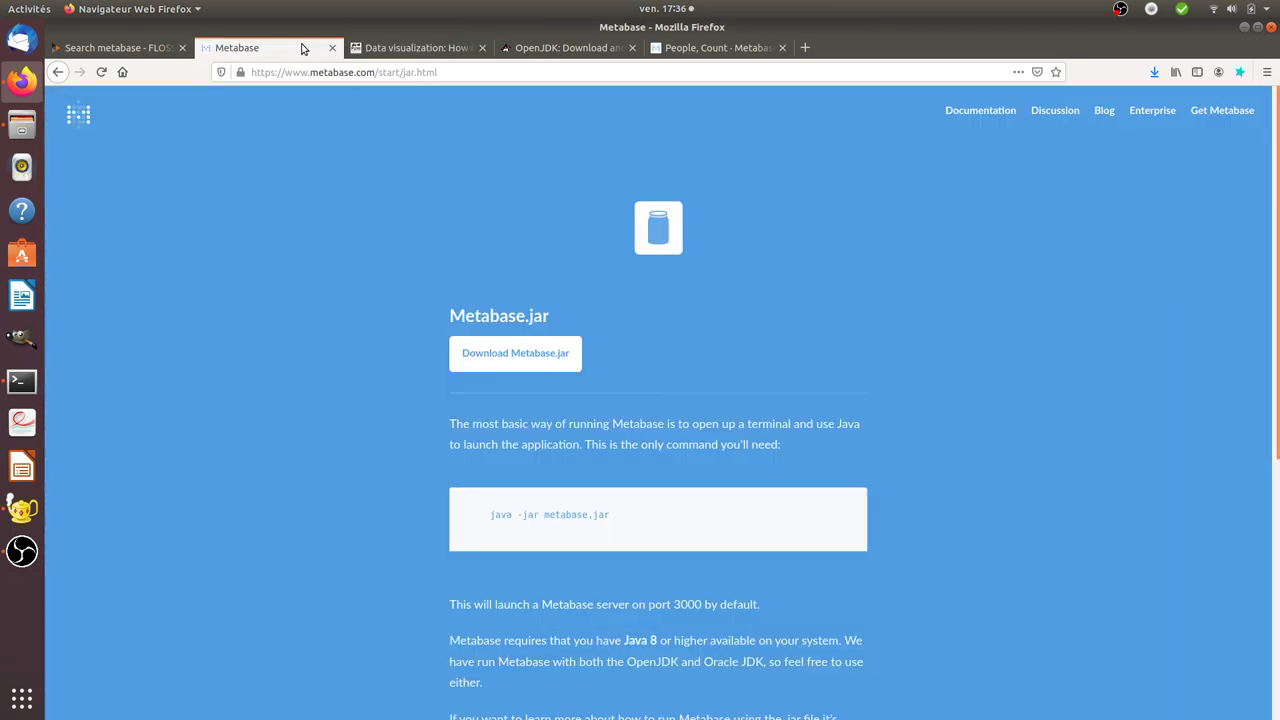
pyautogui.click(78, 114)
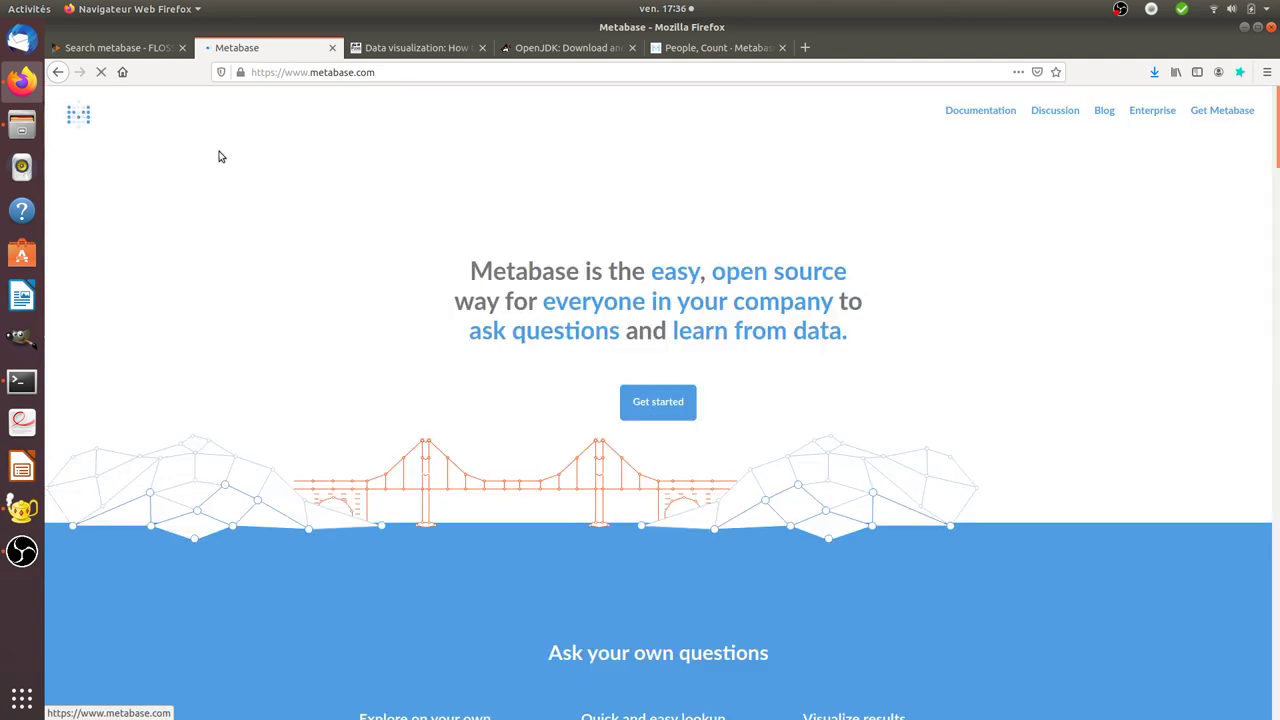
pyautogui.click(673, 398)
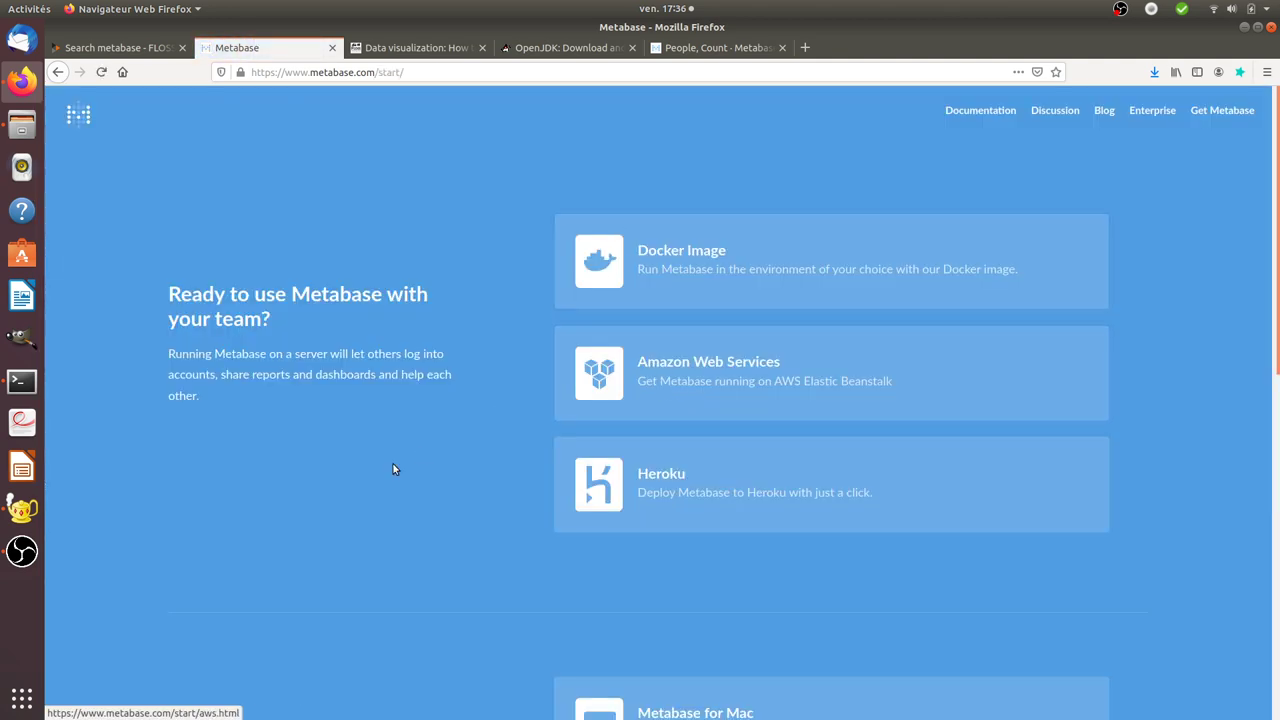
pyautogui.scroll(-5, 430, 430)
pyautogui.scroll(-6, 500, 430)
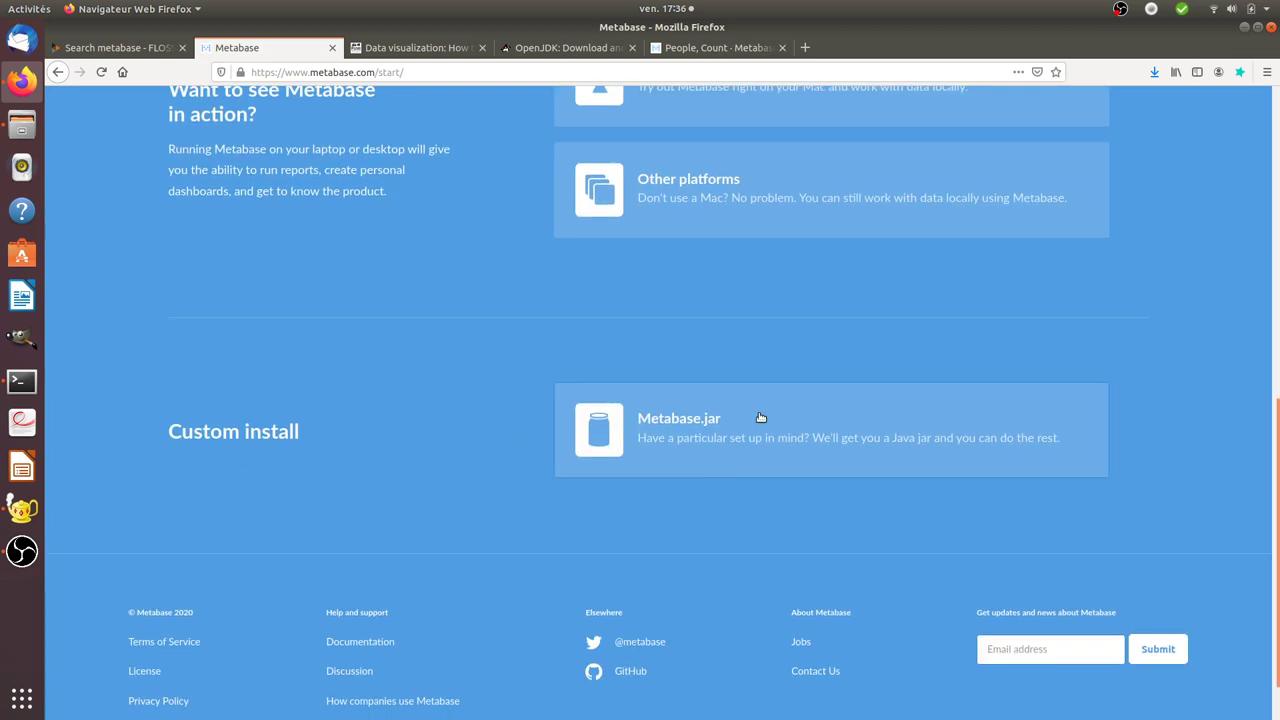
pyautogui.click(705, 430)
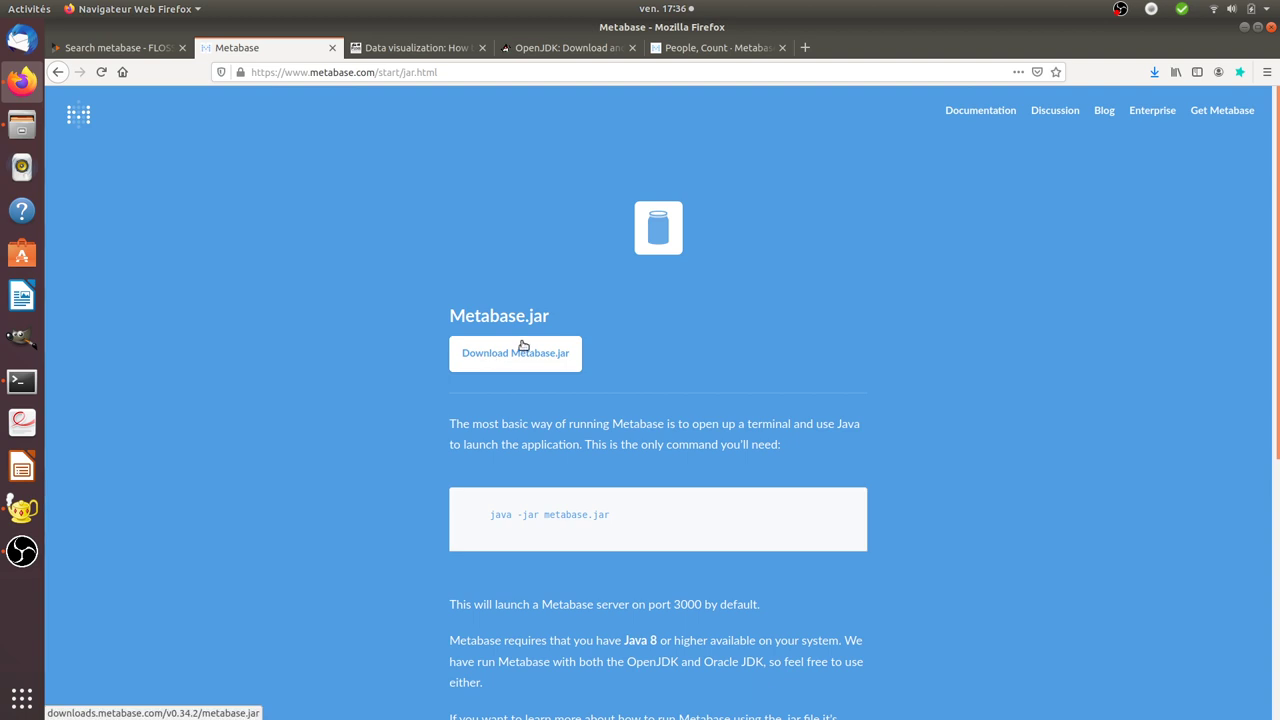
# Stop the running Metabase server and list ~/metabase to confirm metabase.jar is present
pyautogui.click(23, 382)
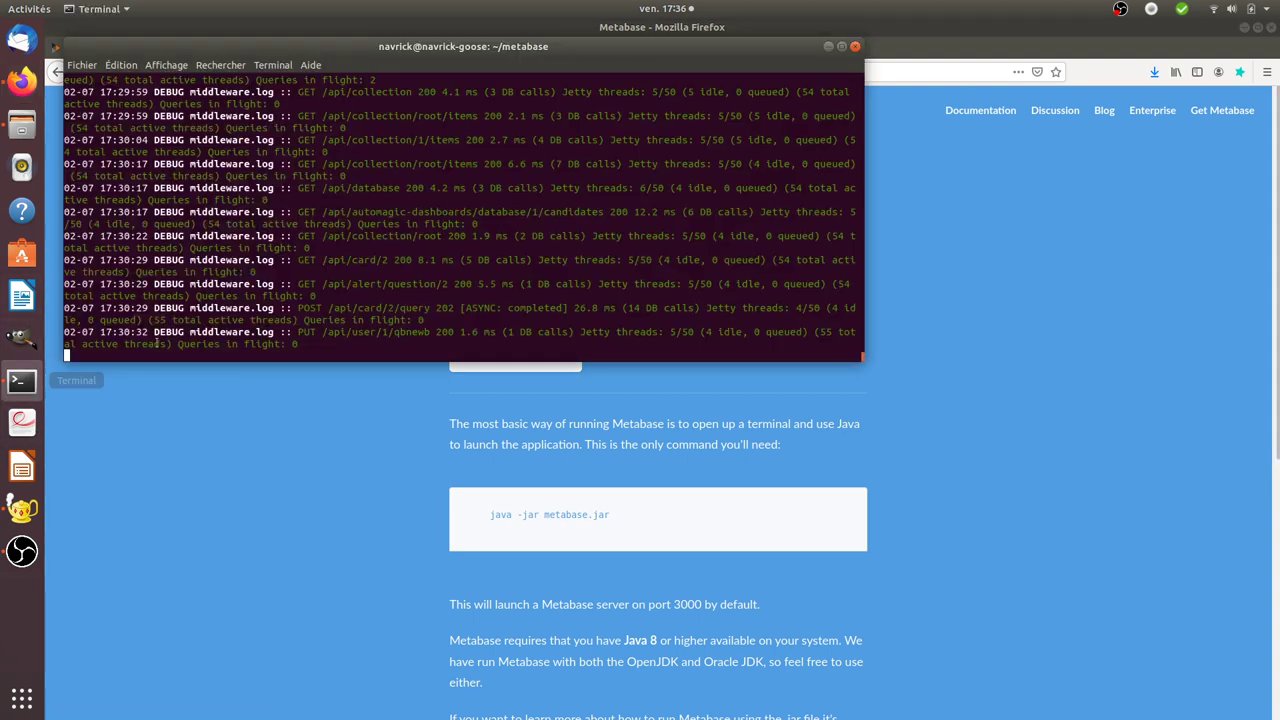
pyautogui.hotkey('ctrl', 'c')
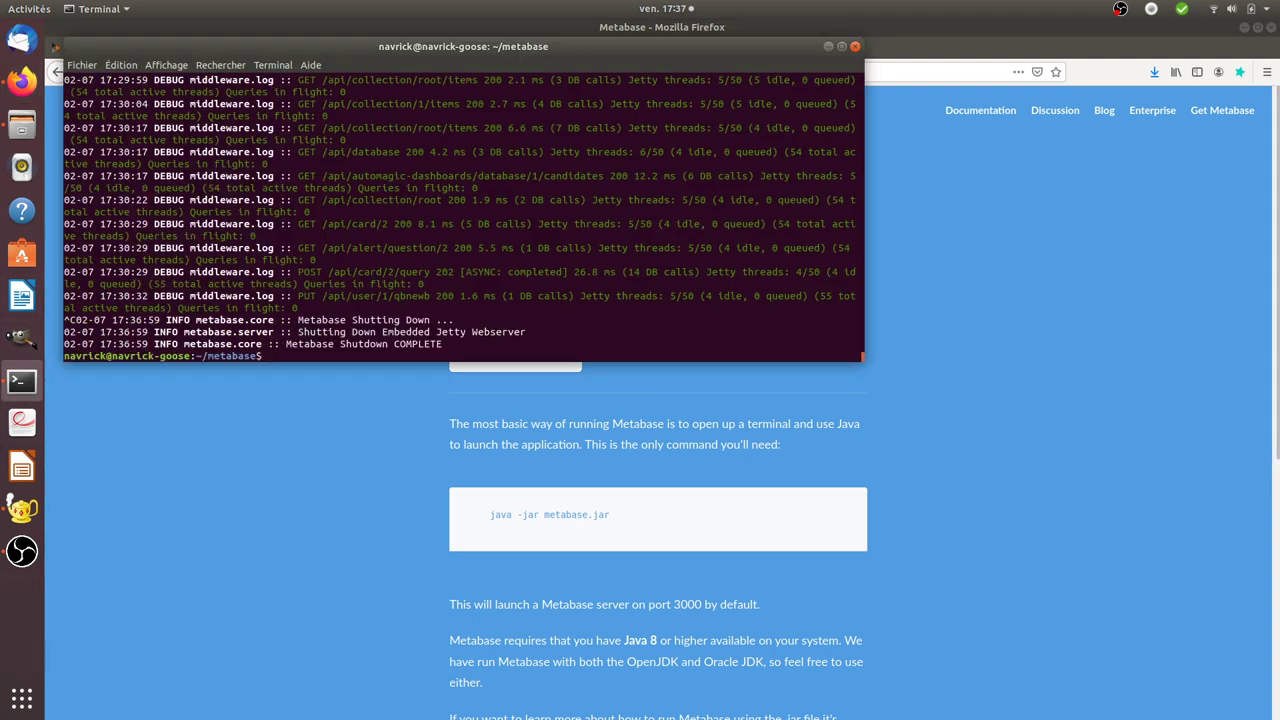
pyautogui.write('ls')
pyautogui.press('Return')
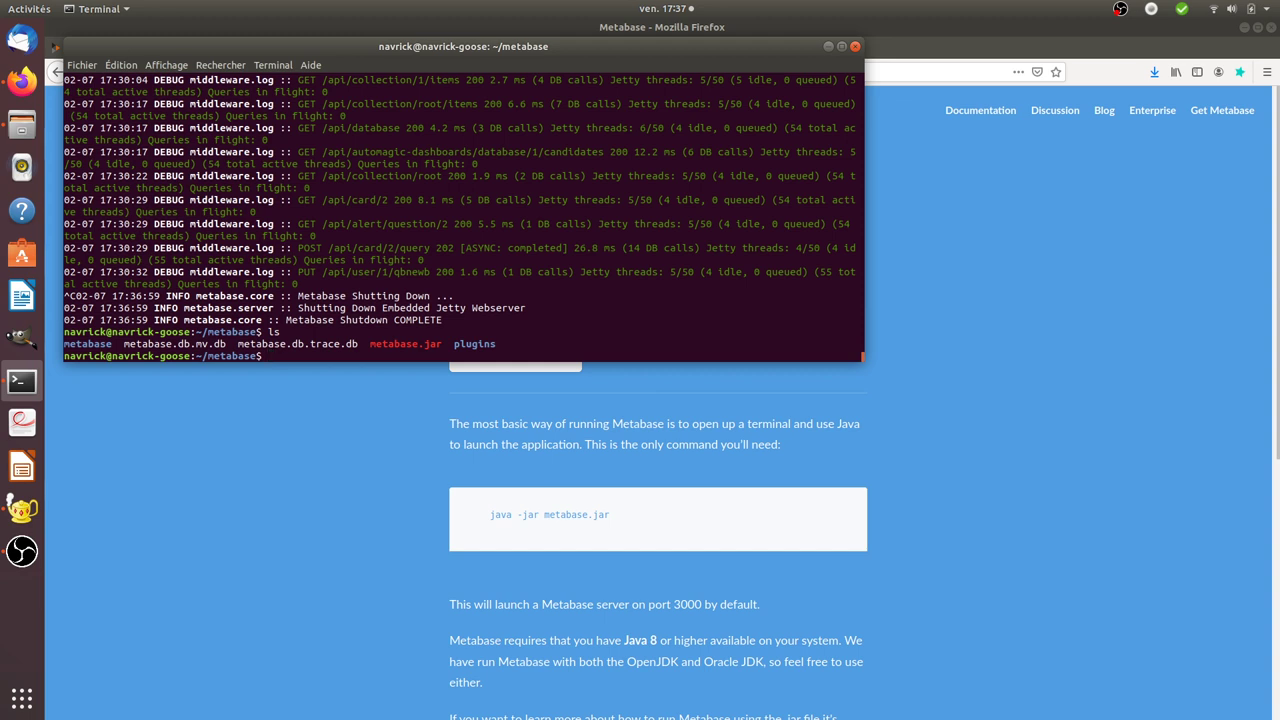
pyautogui.moveTo(502, 348); pyautogui.dragTo(76, 344)
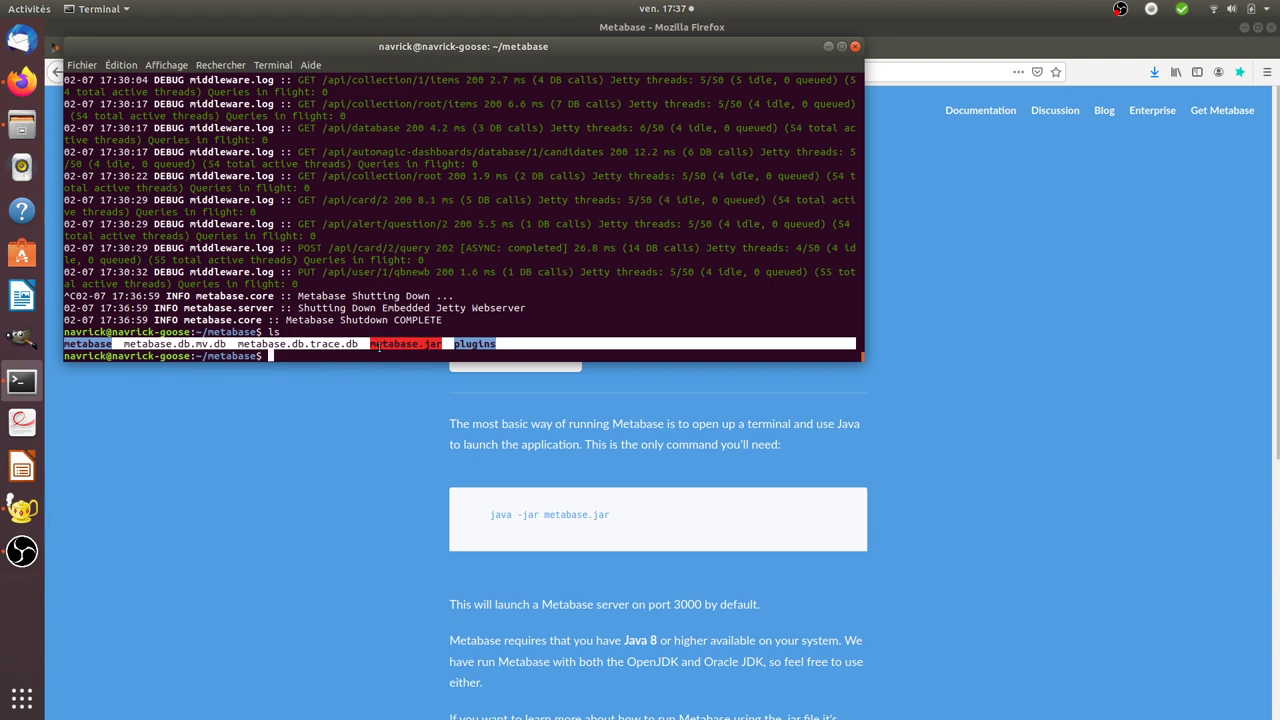
pyautogui.click(362, 400)
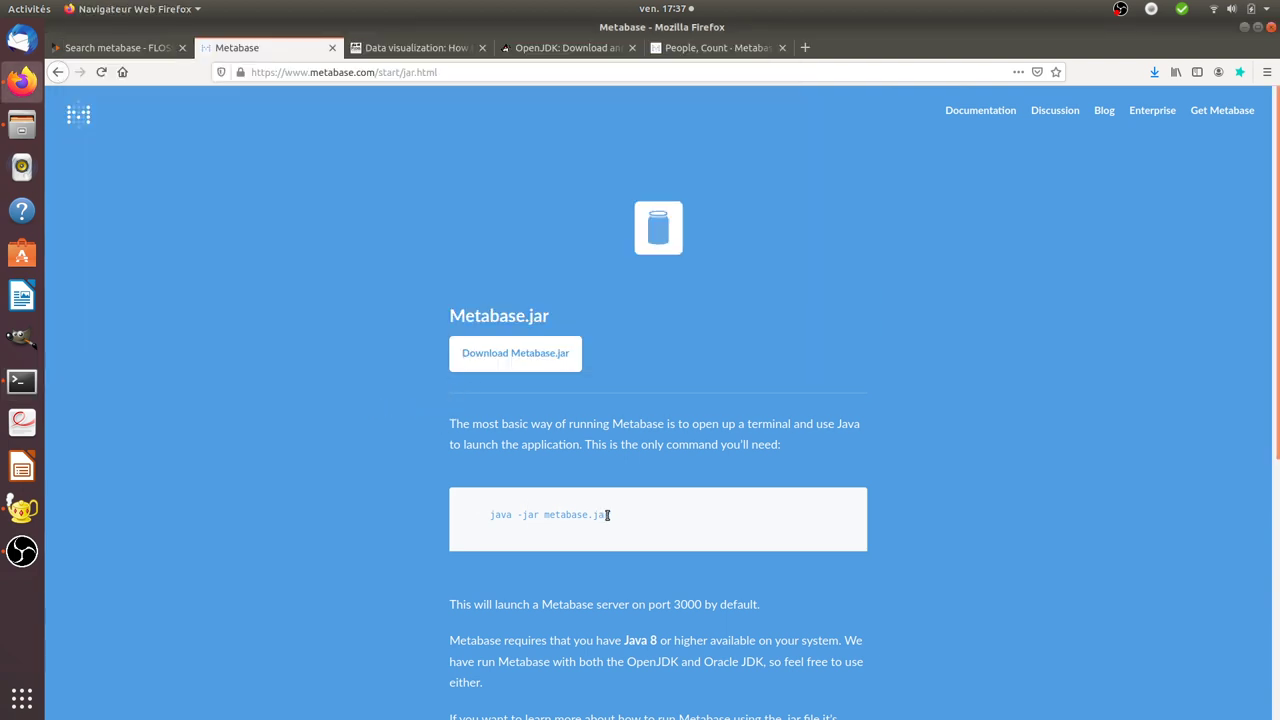
# Copy the java -jar metabase.jar command from the Metabase.jar download page
pyautogui.moveTo(611, 514); pyautogui.dragTo(486, 515)
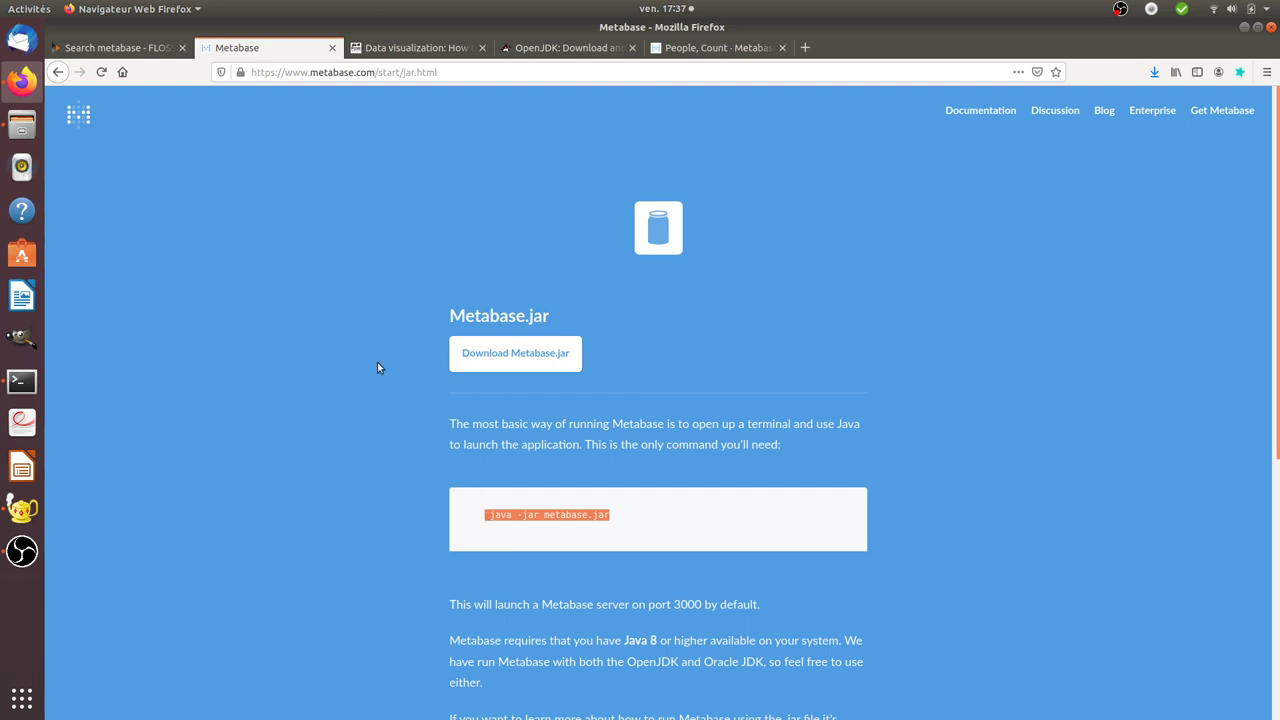
pyautogui.click(20, 390)
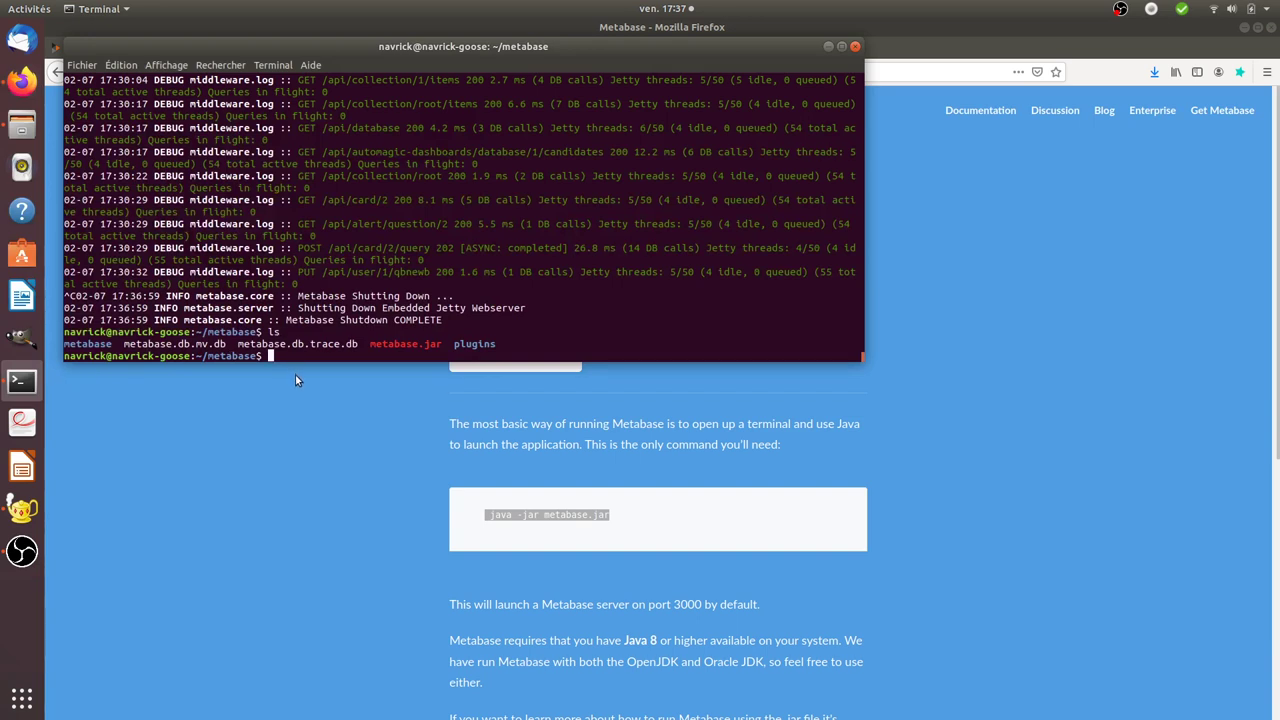
# Paste and run java -jar metabase.jar, enlarging the terminal to follow the log
pyautogui.hotkey('ctrl', 'shift', 'v')
pyautogui.press('Return')
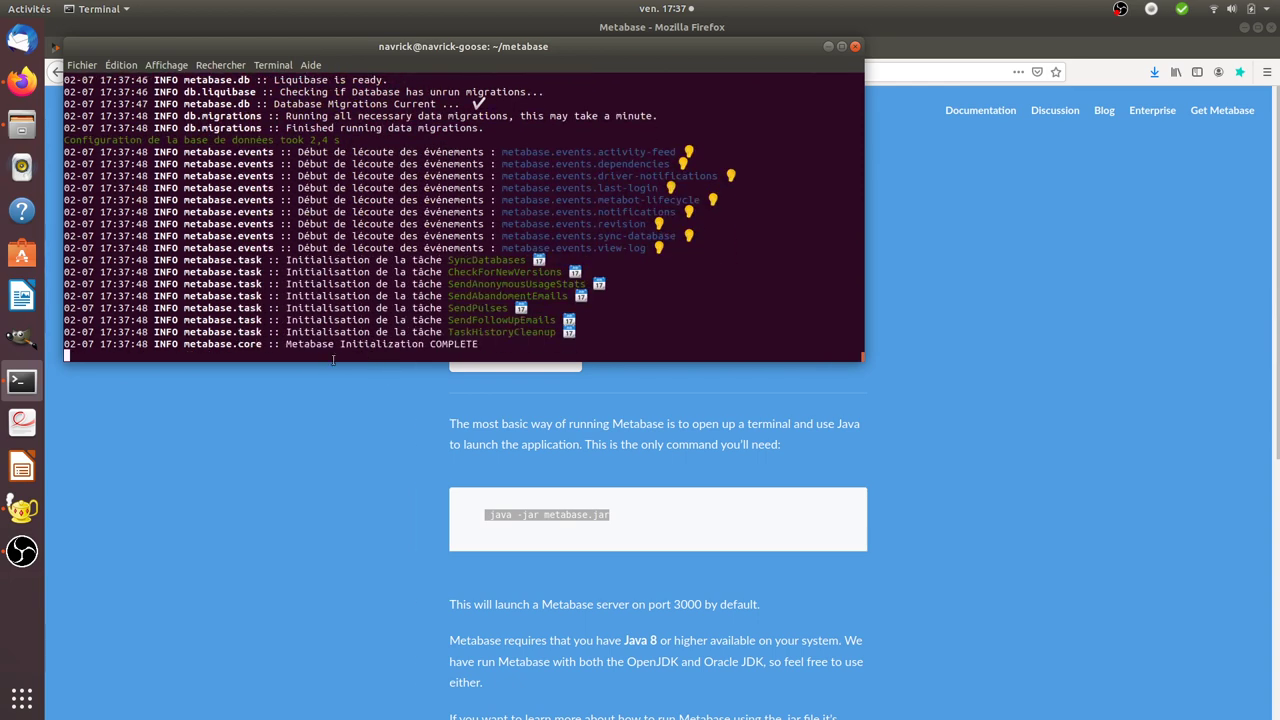
pyautogui.moveTo(381, 362); pyautogui.dragTo(420, 528)
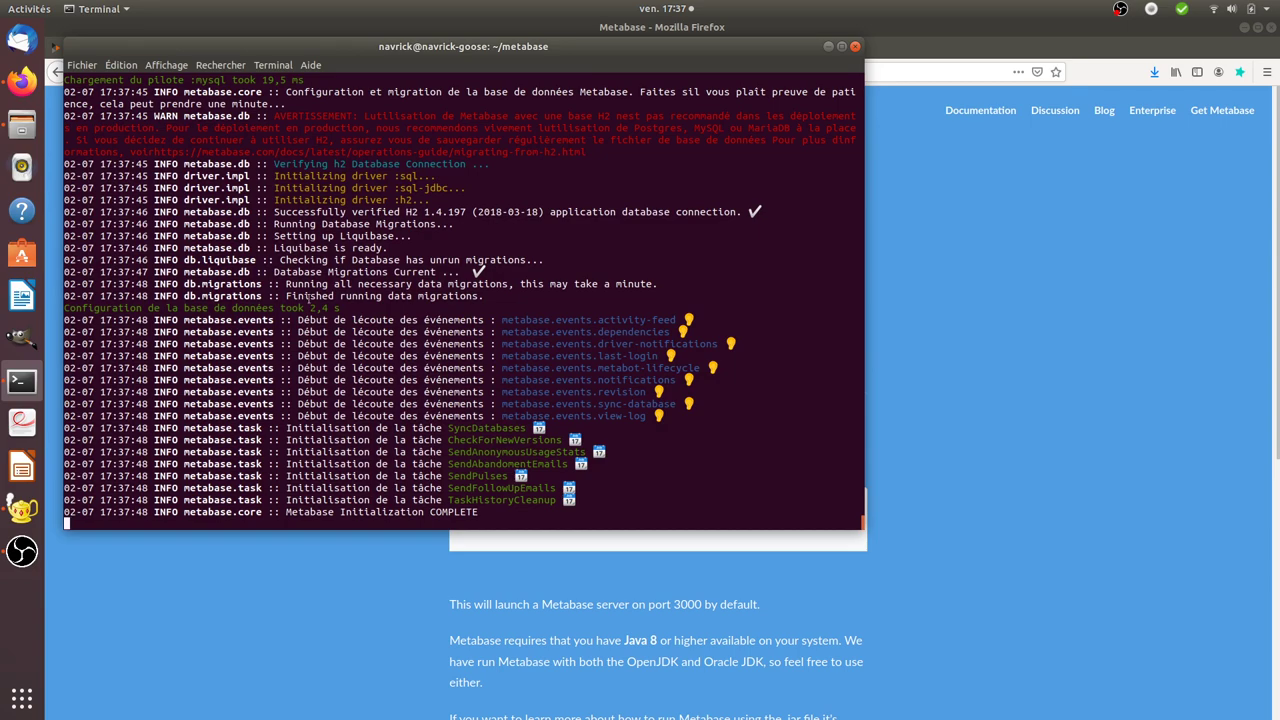
# Scroll through the startup log until 'Metabase Initialization COMPLETE' shows
pyautogui.scroll(15, 322, 311)
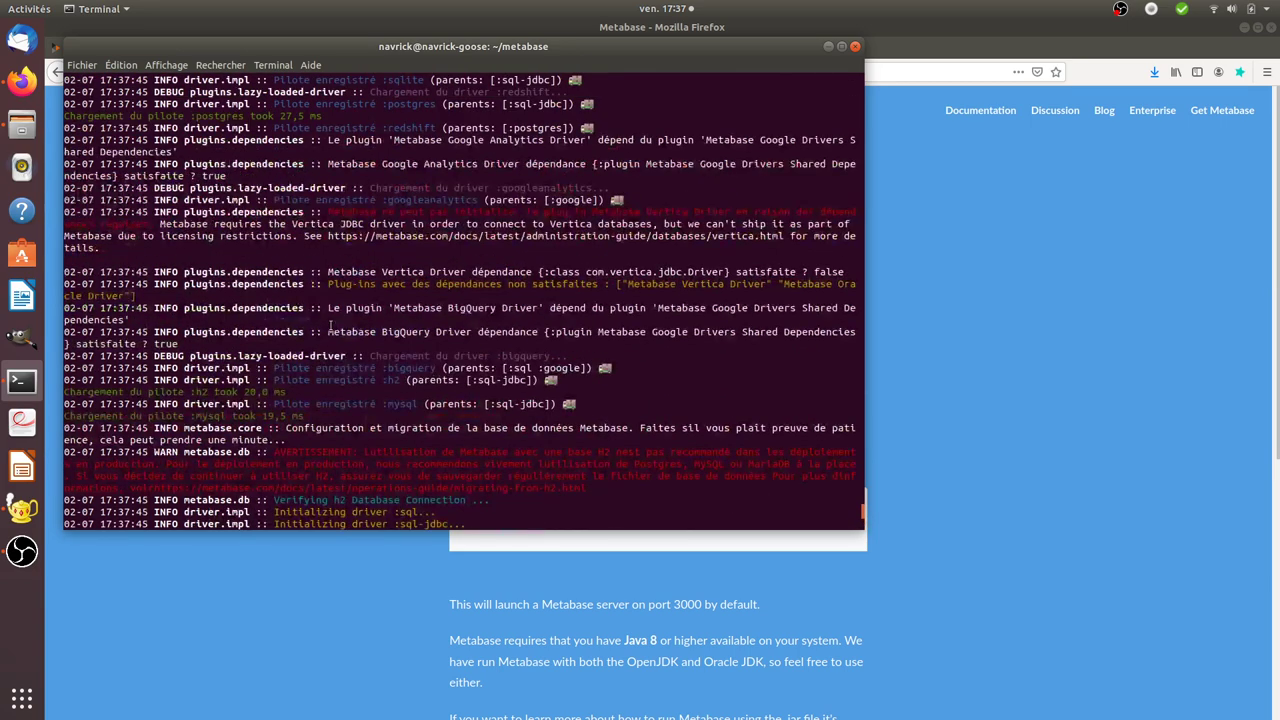
pyautogui.scroll(15, 331, 325)
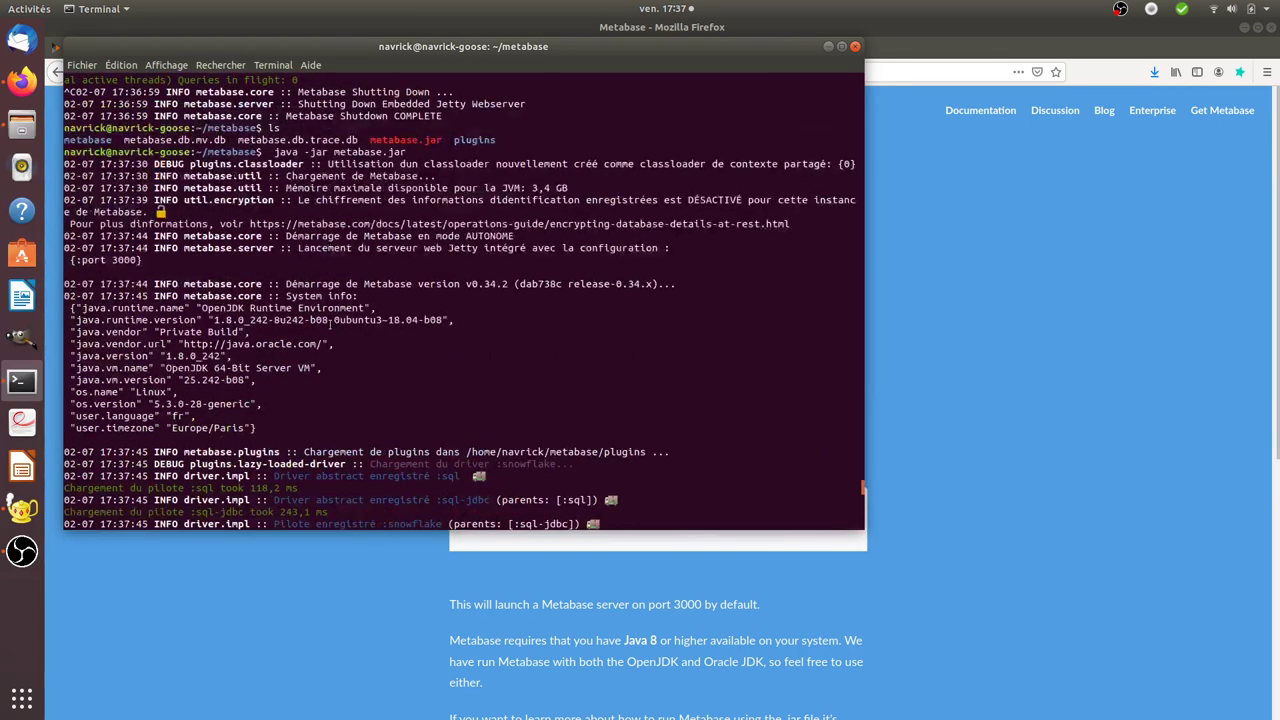
pyautogui.scroll(15, 329, 322)
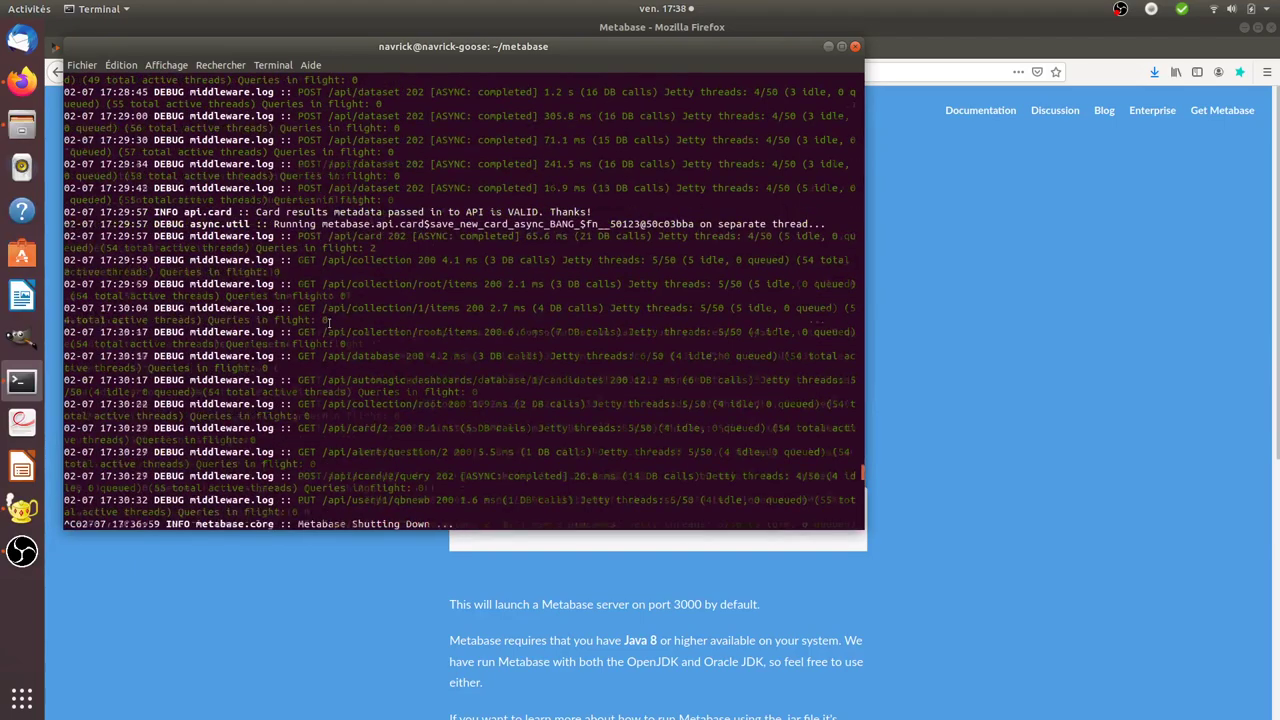
pyautogui.scroll(7, 330, 325)
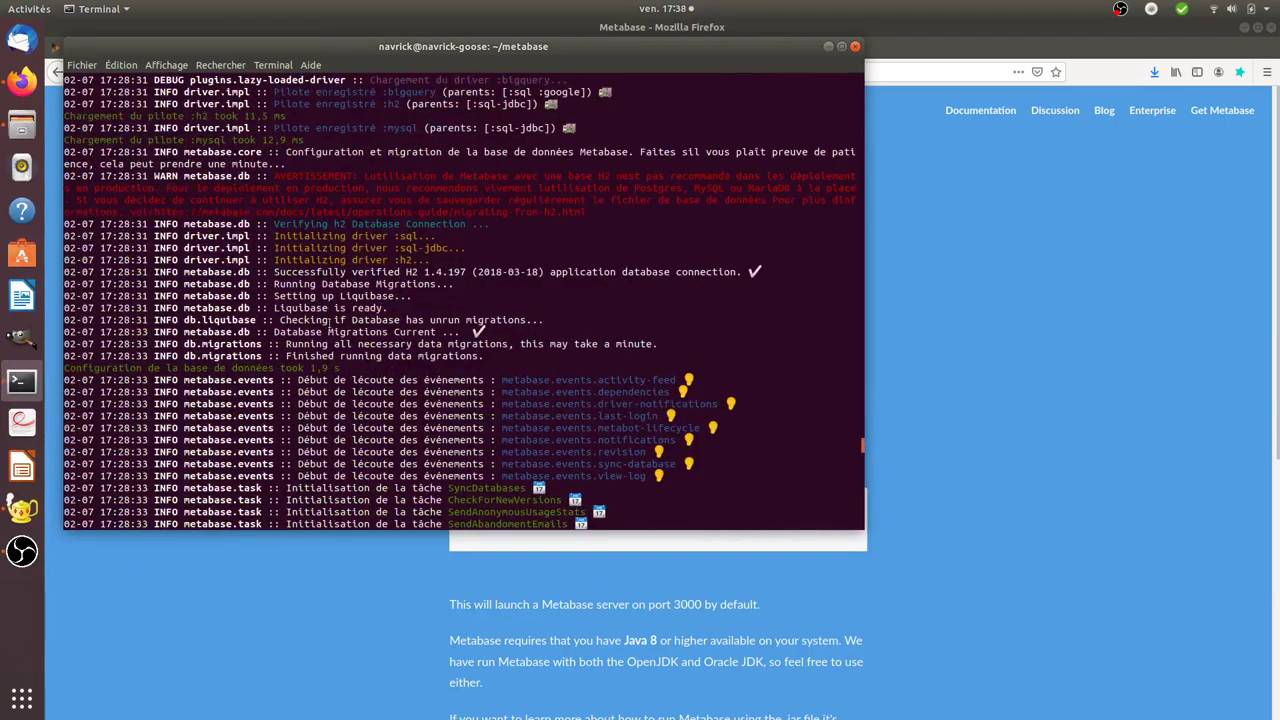
pyautogui.scroll(15, 330, 322)
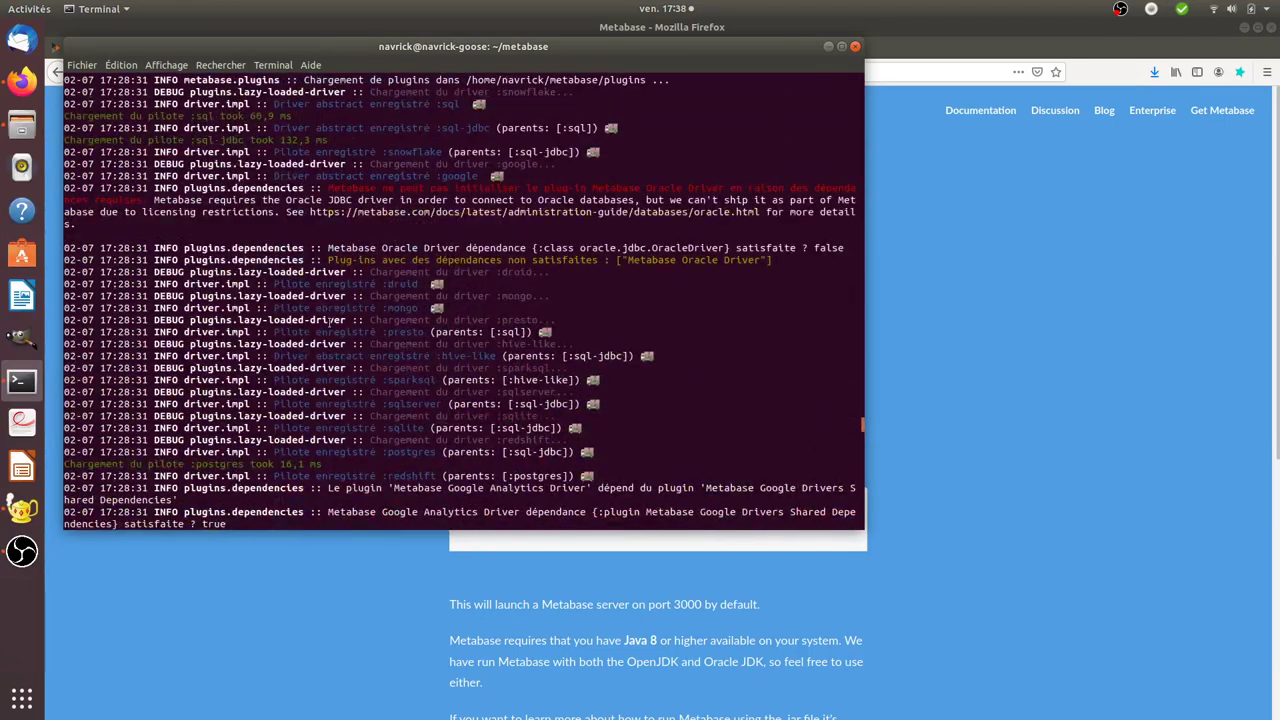
pyautogui.scroll(5, 329, 322)
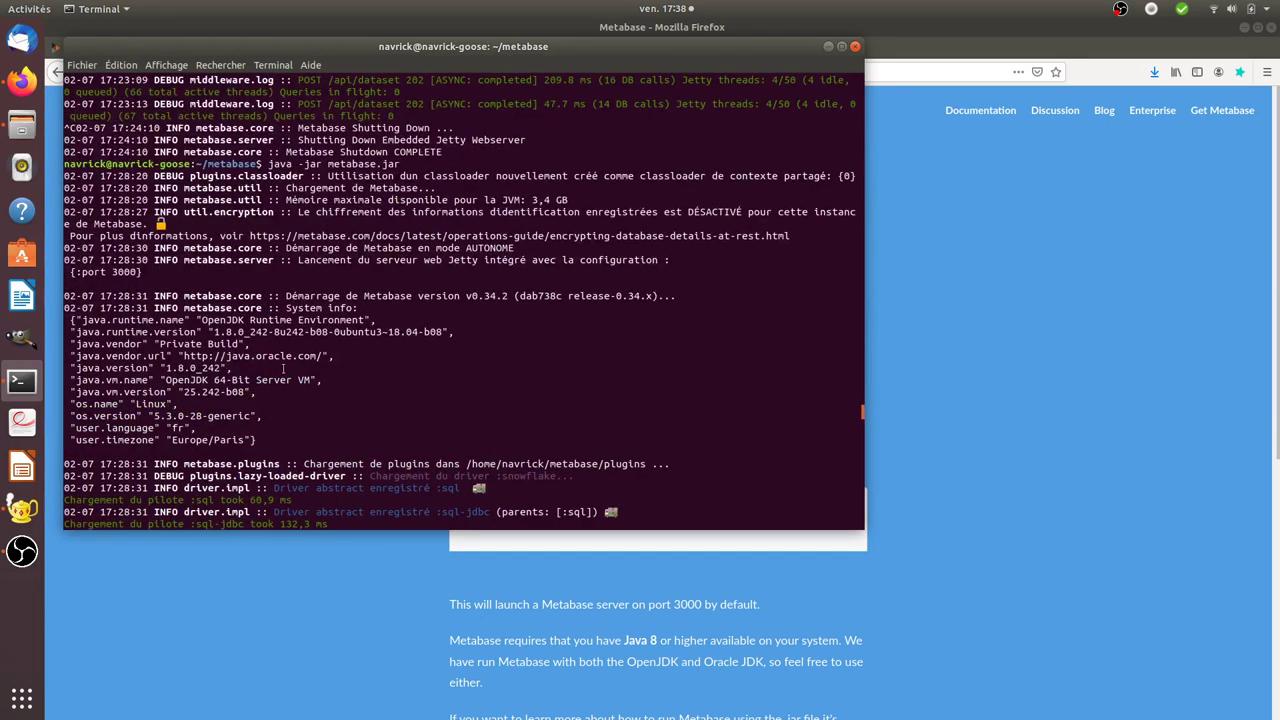
pyautogui.scroll(8, 363, 345)
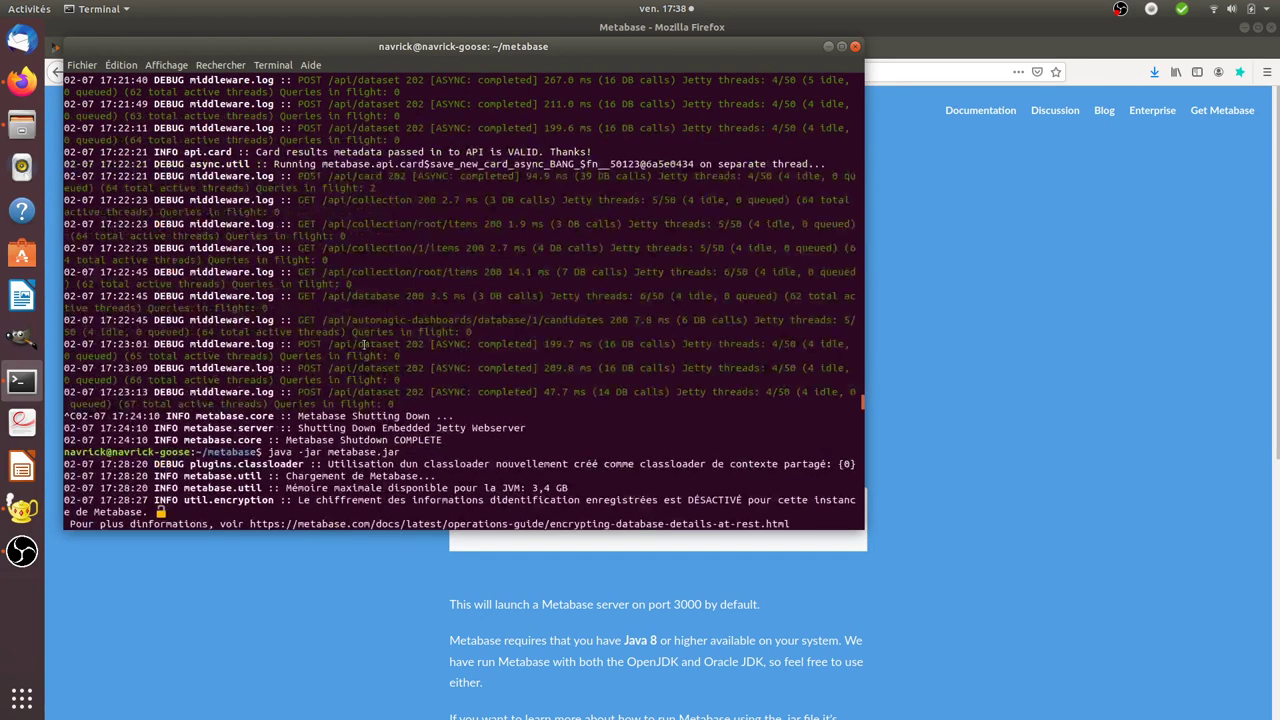
pyautogui.scroll(-20, 840, 408)
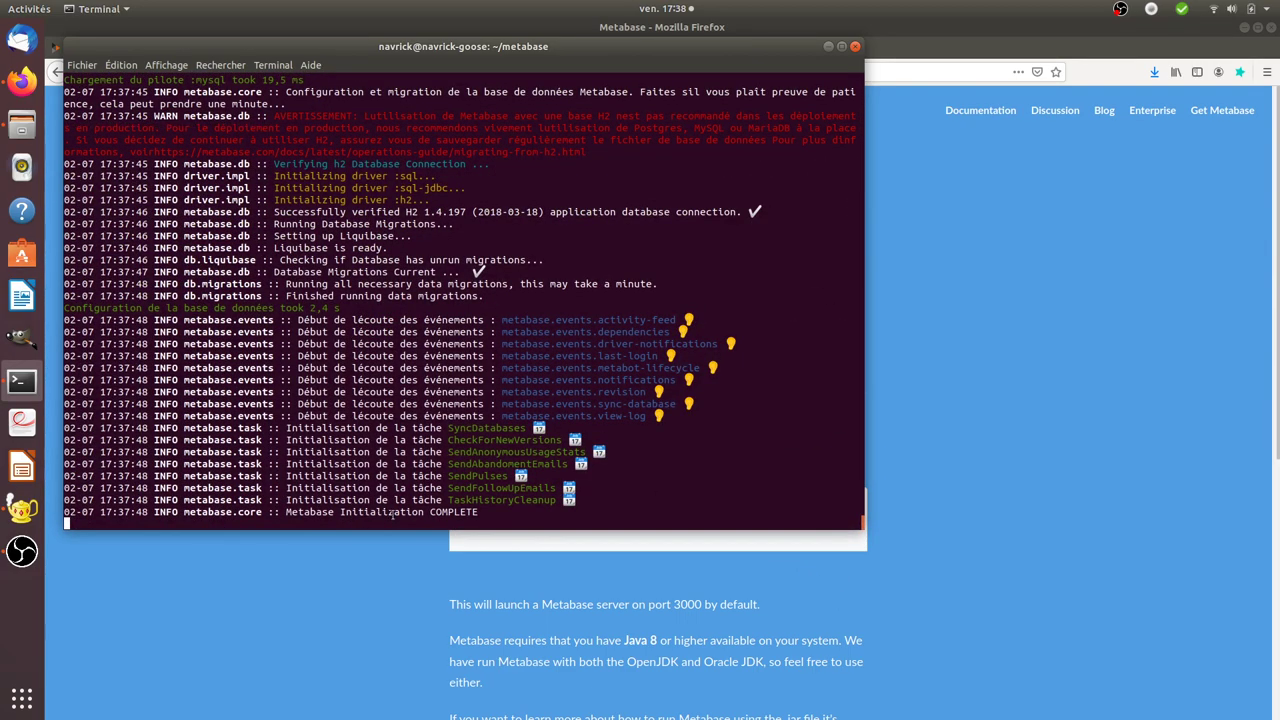
pyautogui.scroll(10, 395, 512)
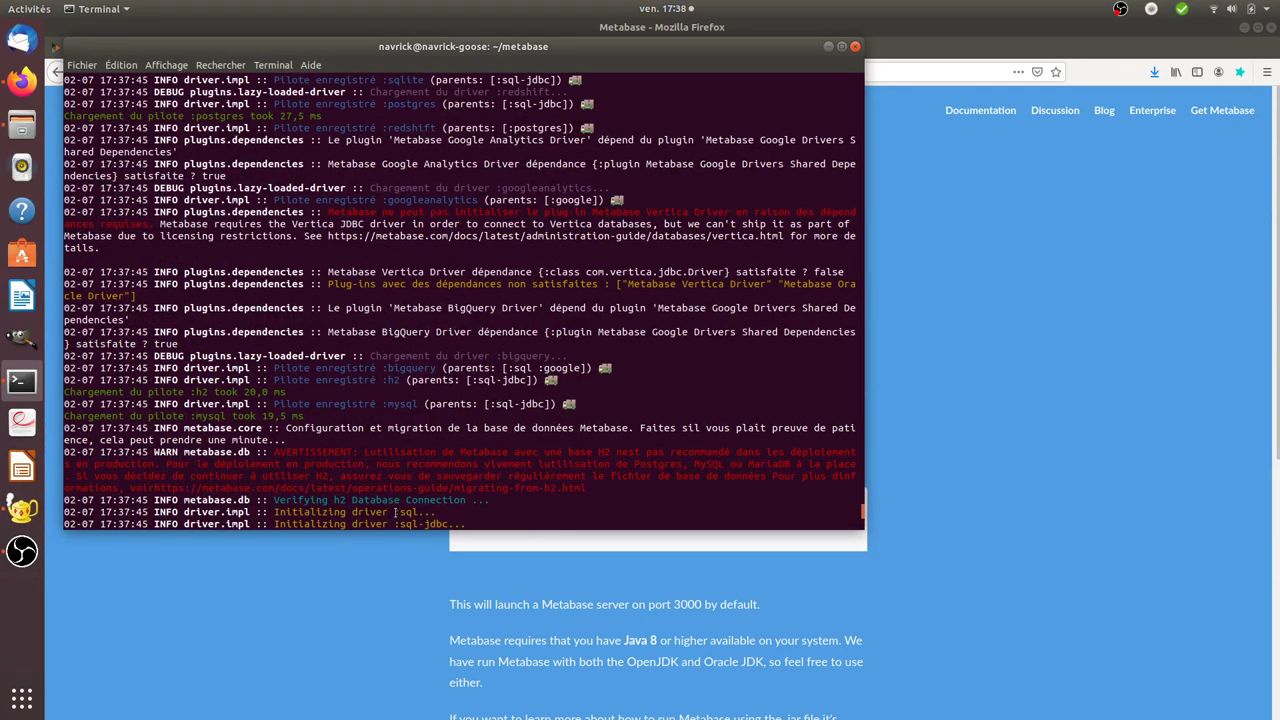
pyautogui.scroll(5, 395, 512)
pyautogui.scroll(-5, 397, 512)
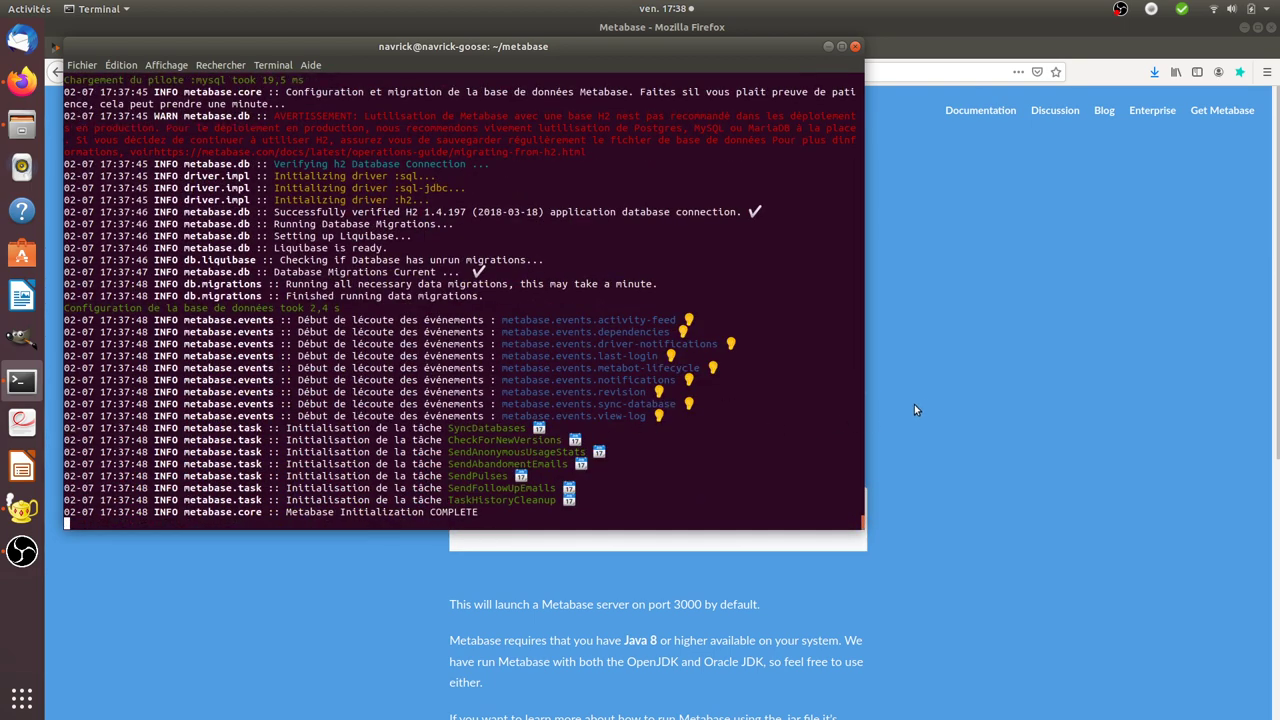
# Go to the People, Count tab and trim its address to localhost:3000 to load the home page
pyautogui.click(921, 407)
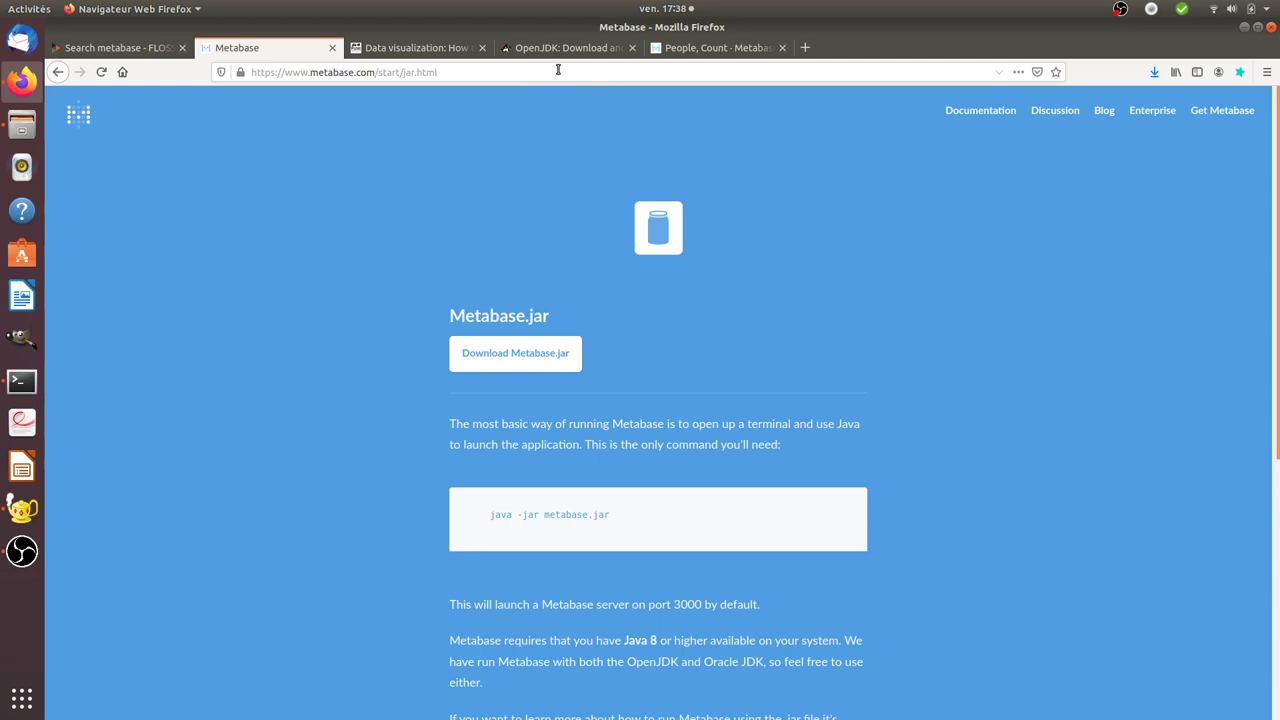
pyautogui.click(700, 47)
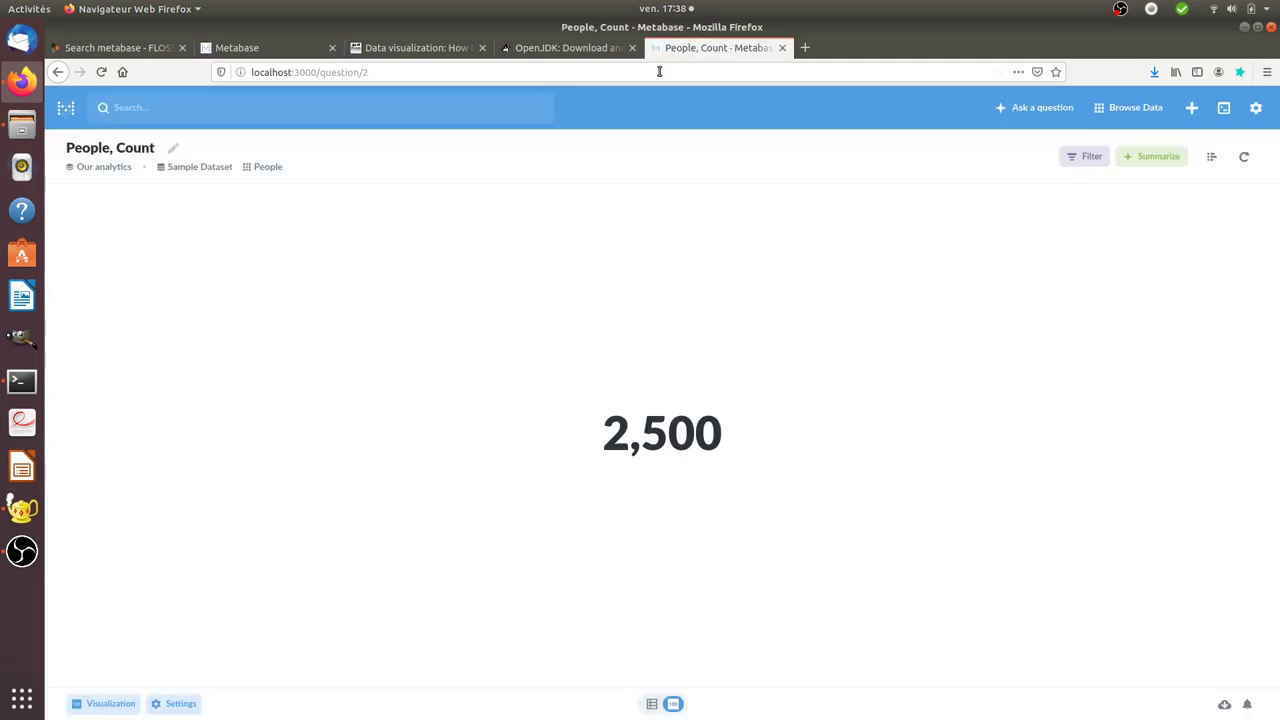
pyautogui.click(321, 72)
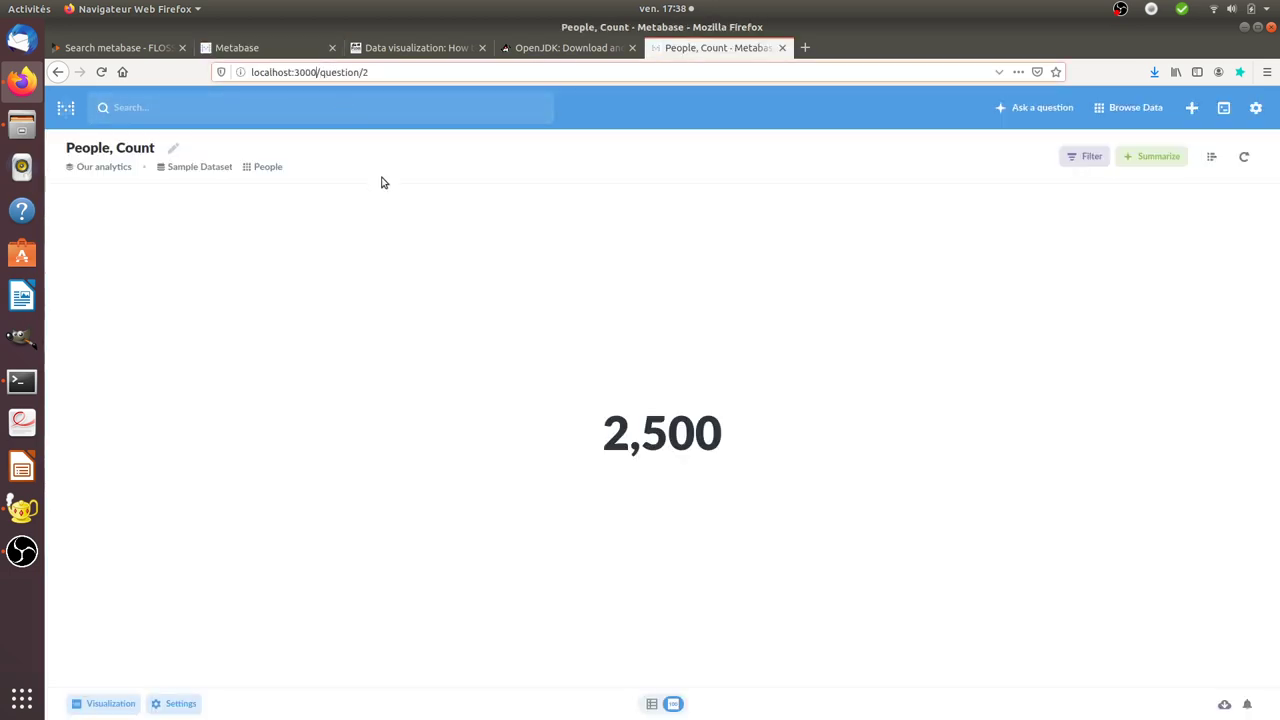
pyautogui.hotkey('shift', 'End')
pyautogui.press('BackSpace')
pyautogui.press('BackSpace')
pyautogui.press('Return')
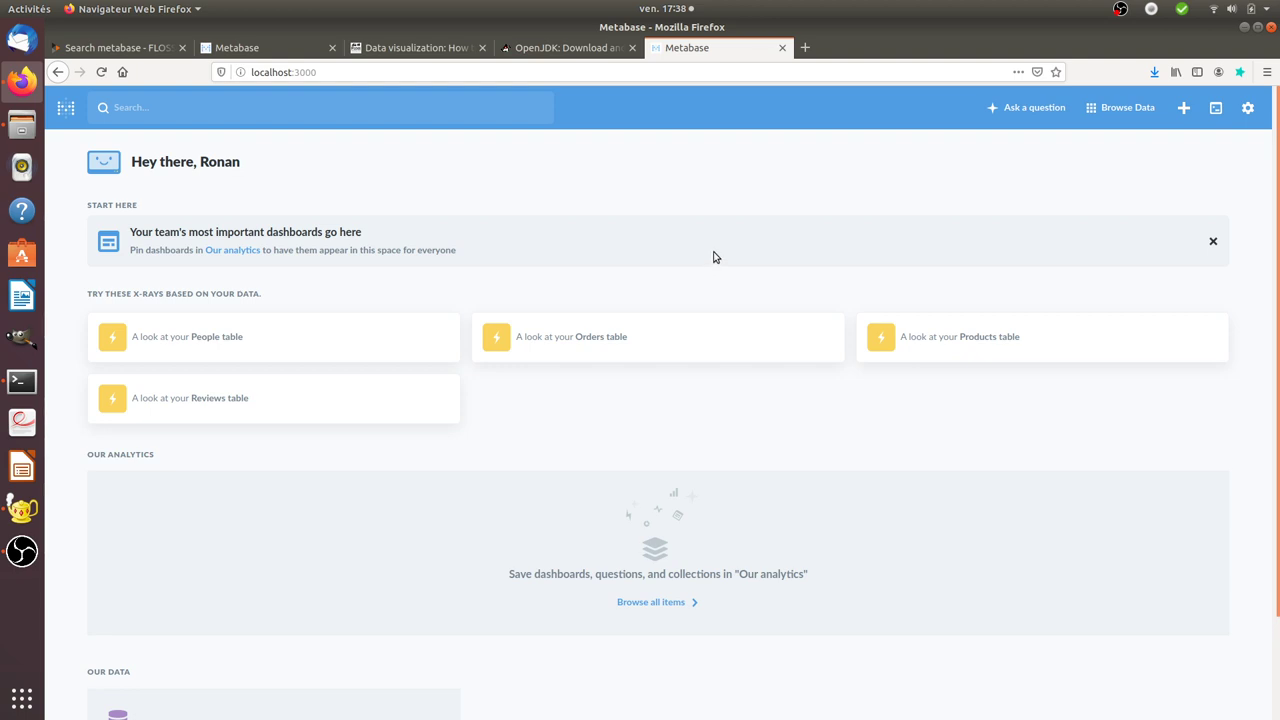
# Build a simple question on Sample Dataset People summarized by Count of rows, giving 2,500
pyautogui.click(1022, 107)
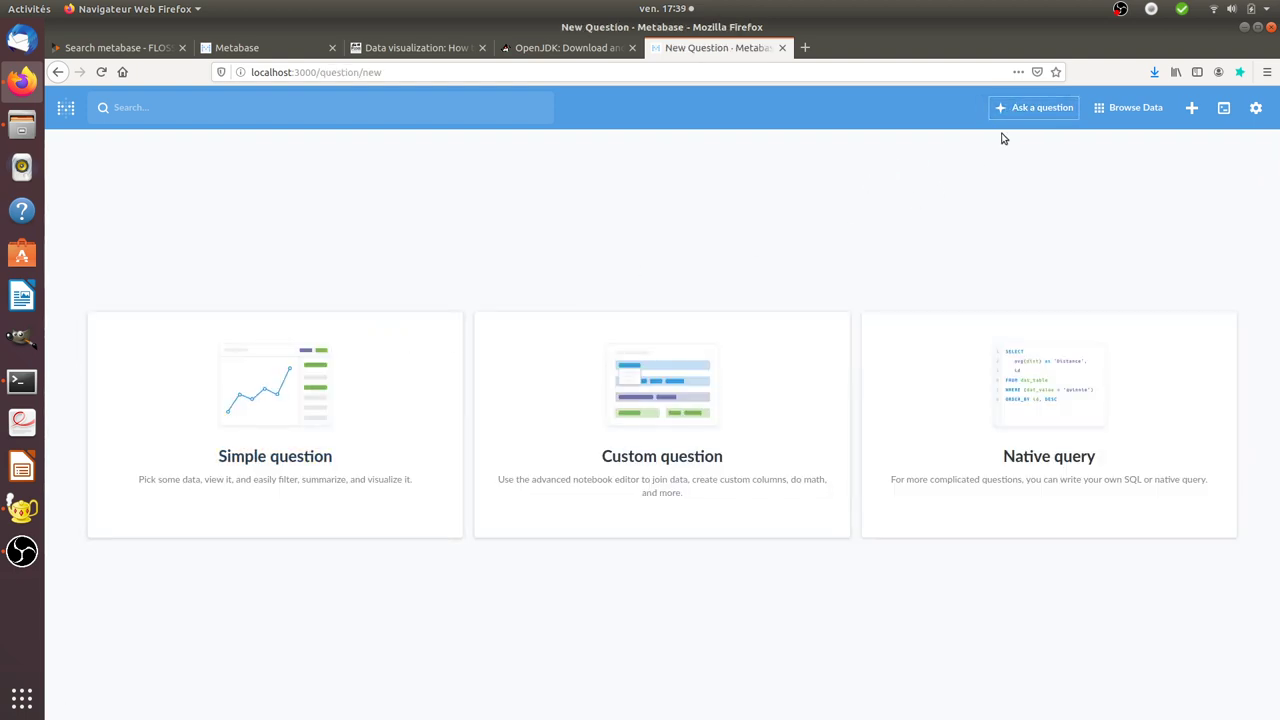
pyautogui.click(296, 397)
pyautogui.click(137, 203)
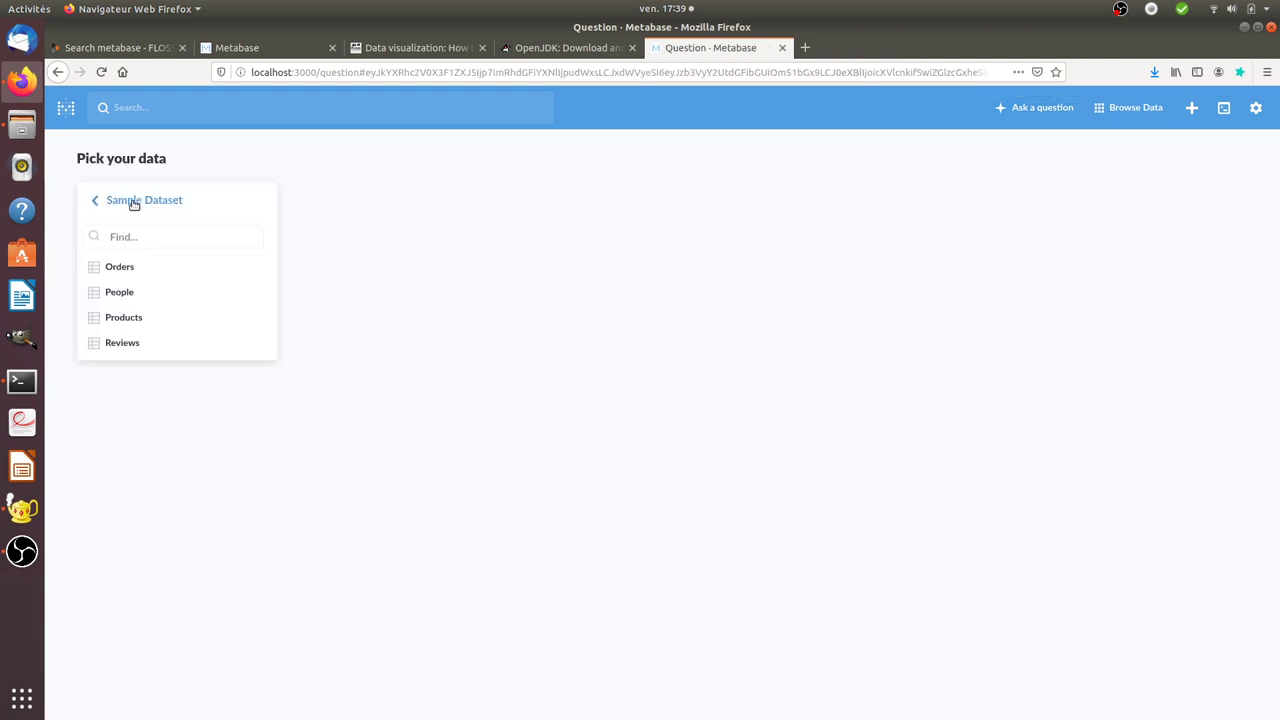
pyautogui.click(137, 300)
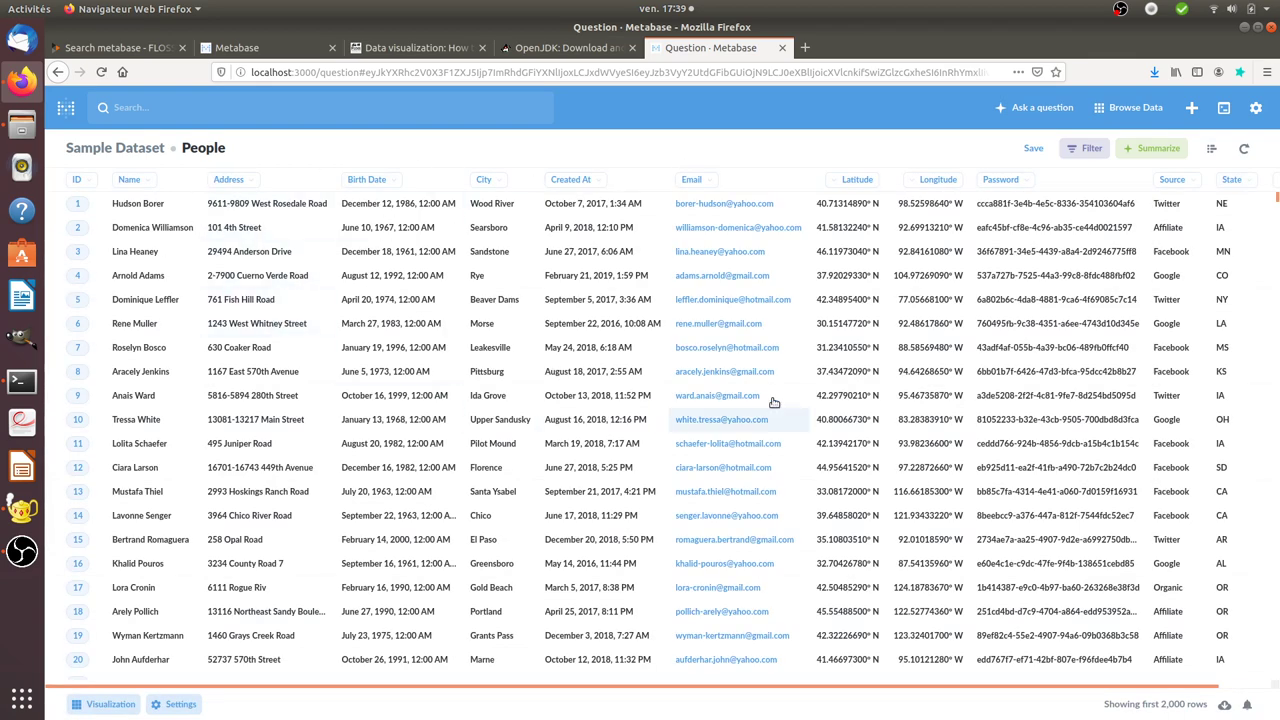
pyautogui.click(1143, 151)
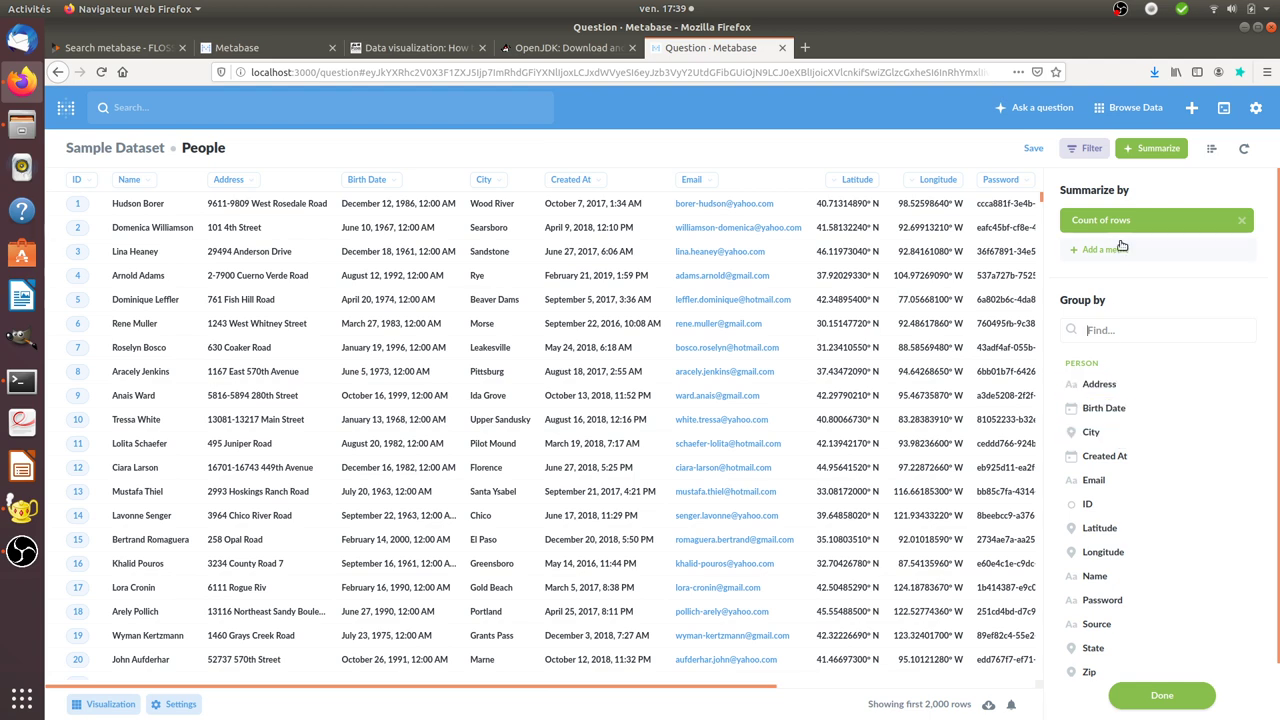
pyautogui.click(1164, 700)
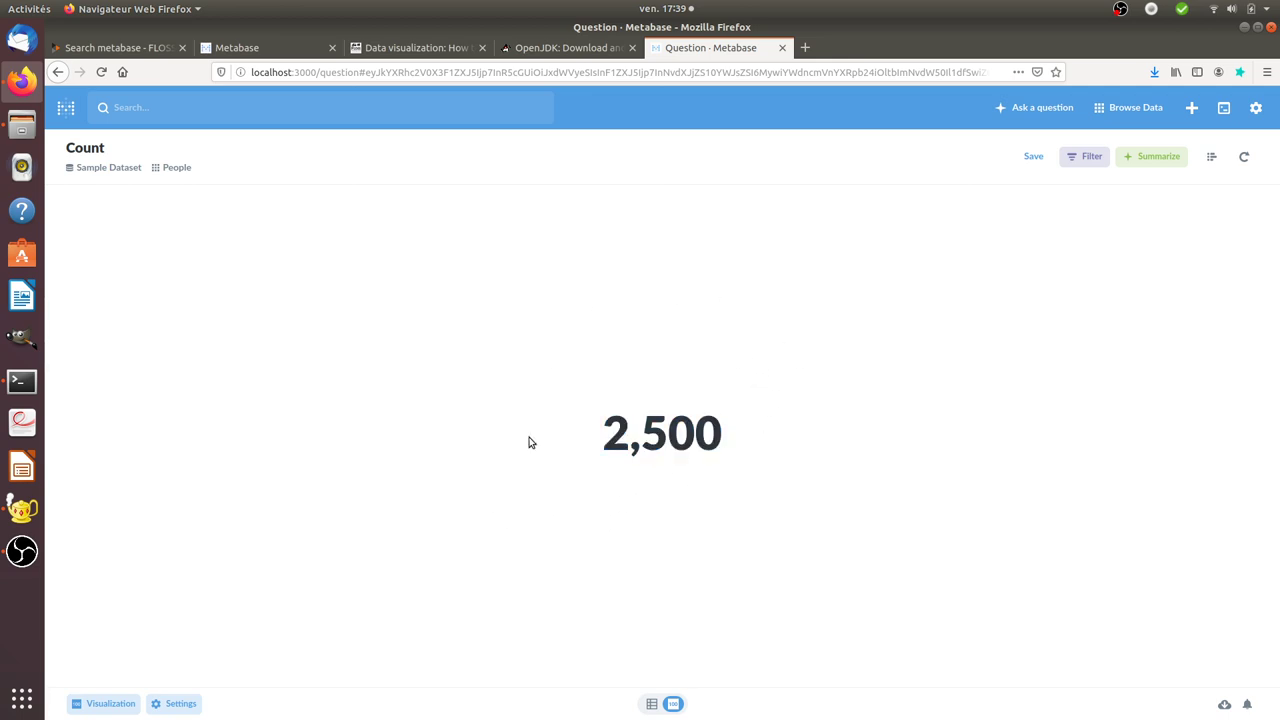
# Save the question as People, Count and add it to a new dashboard 'My customize dashboard'
pyautogui.click(1033, 158)
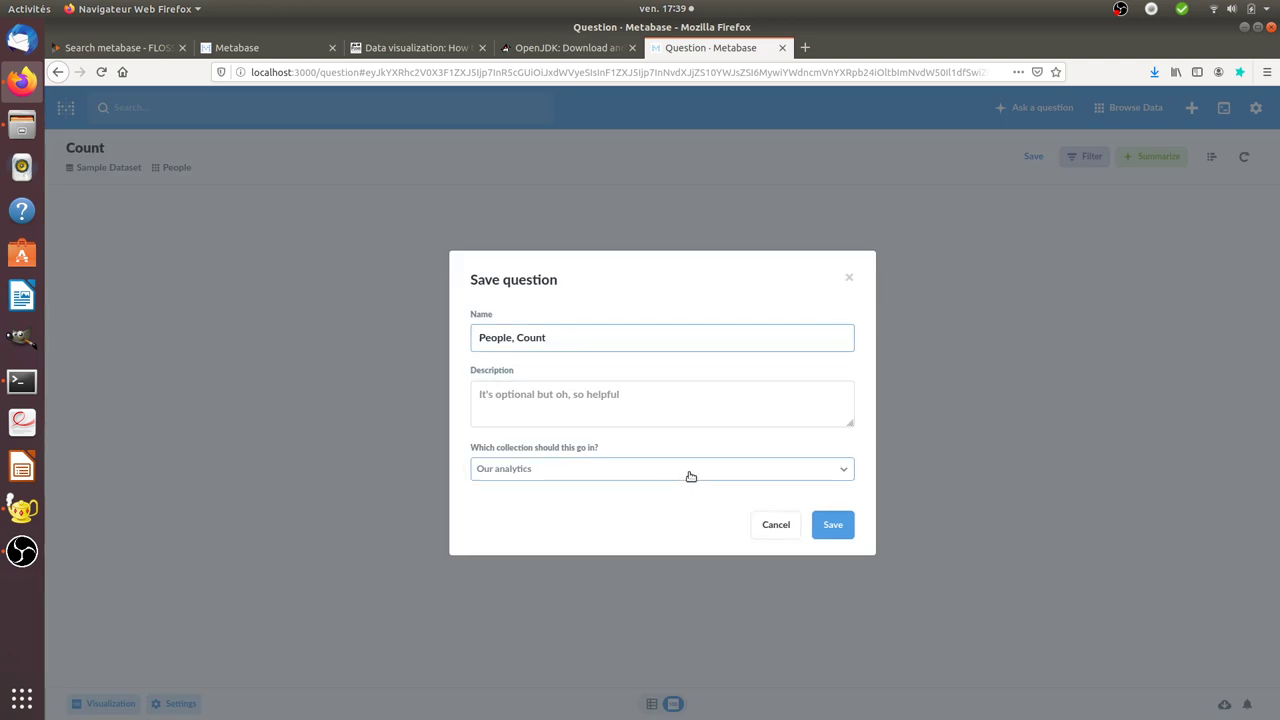
pyautogui.click(832, 524)
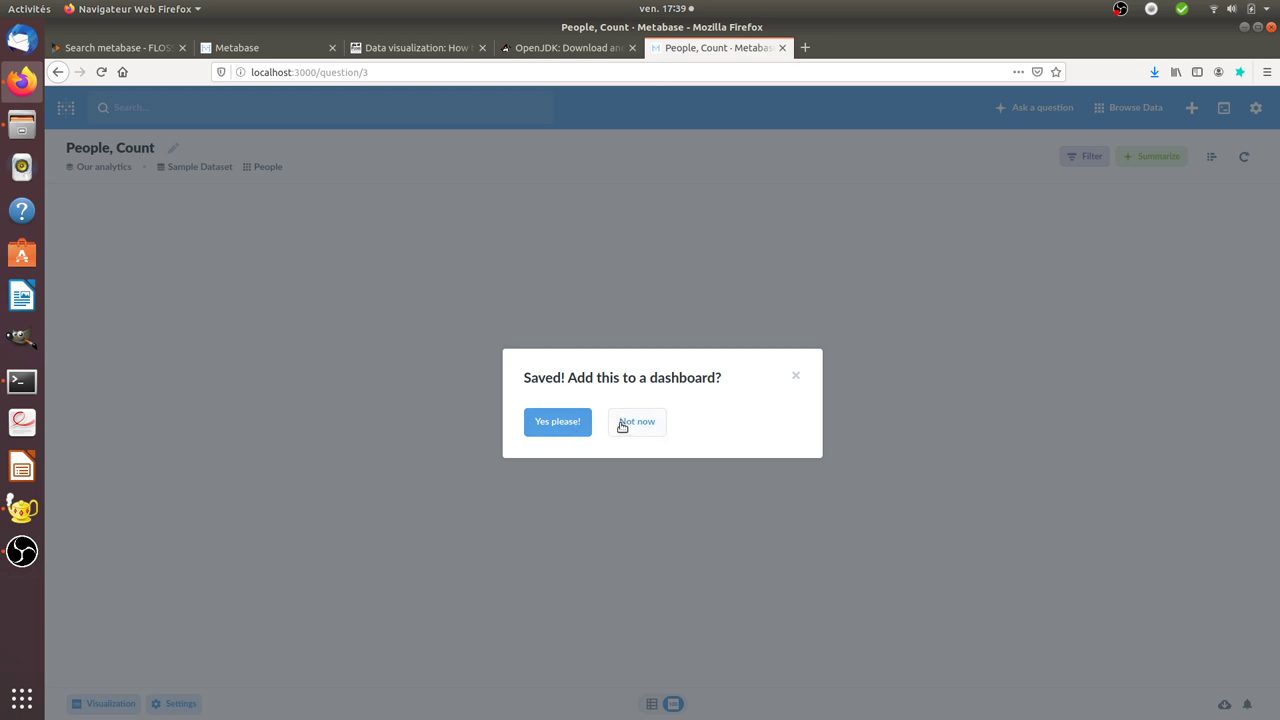
pyautogui.click(570, 430)
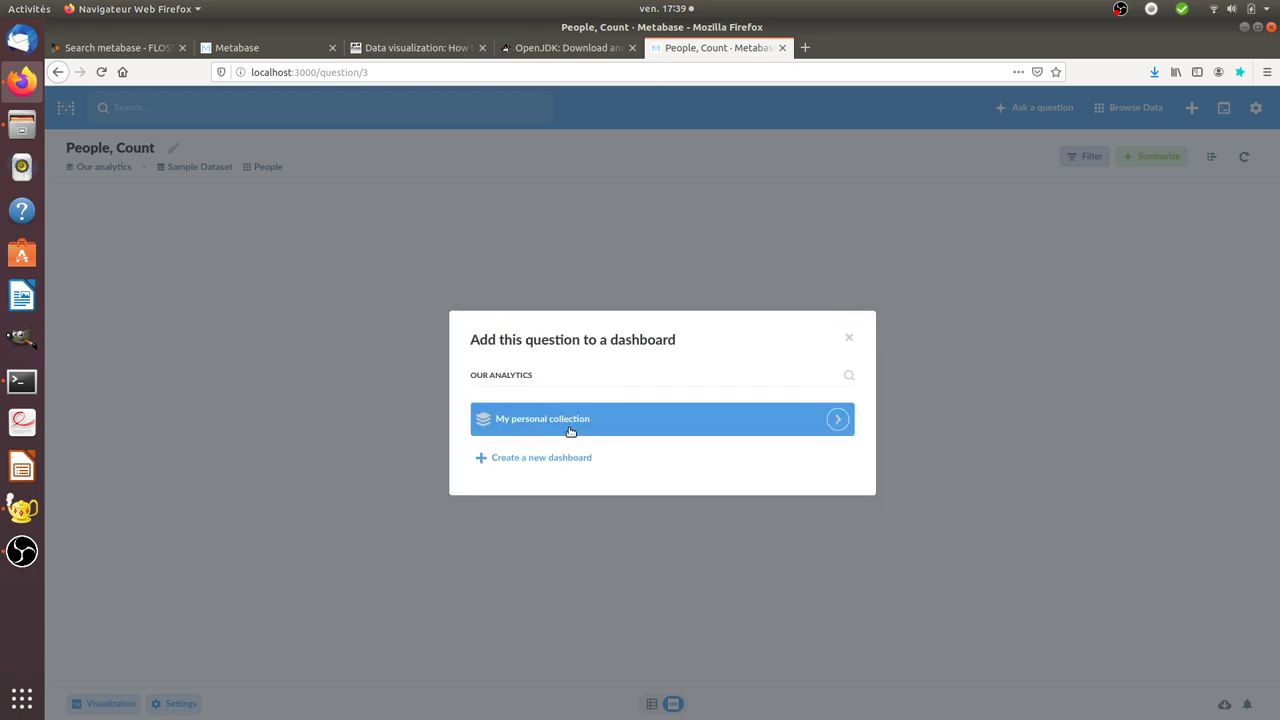
pyautogui.click(594, 462)
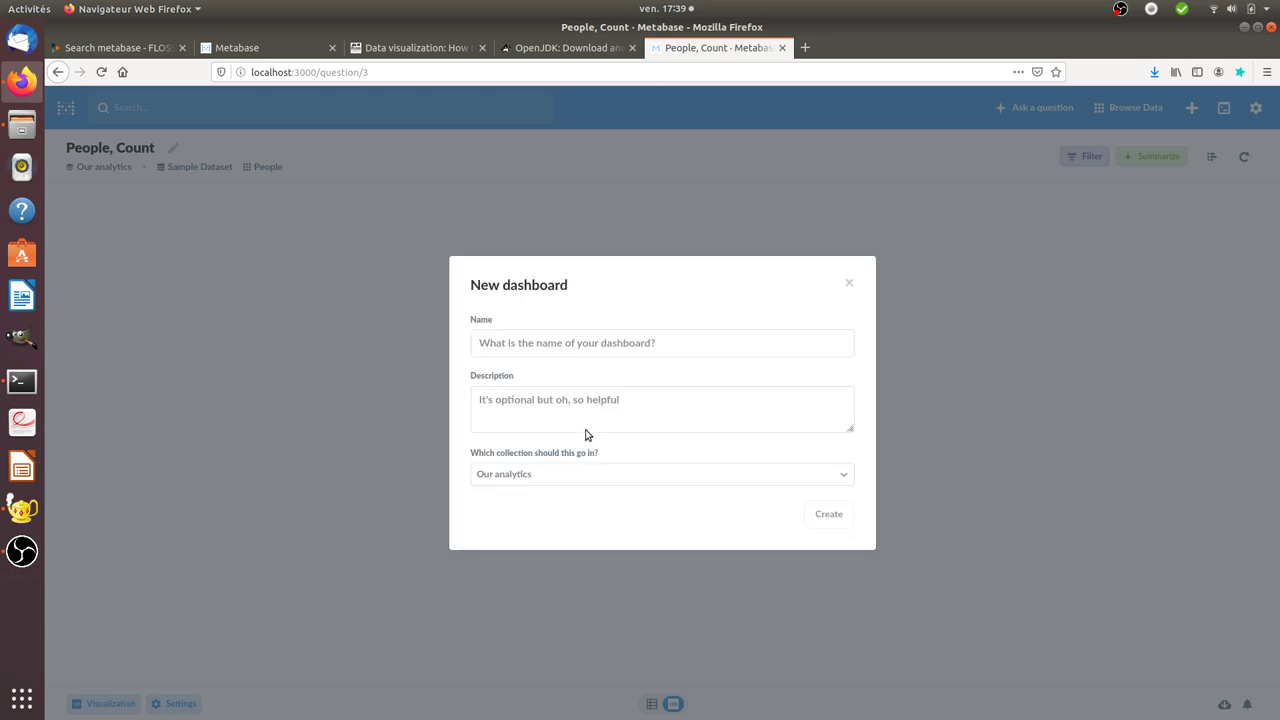
pyautogui.click(601, 349)
pyautogui.write('M')
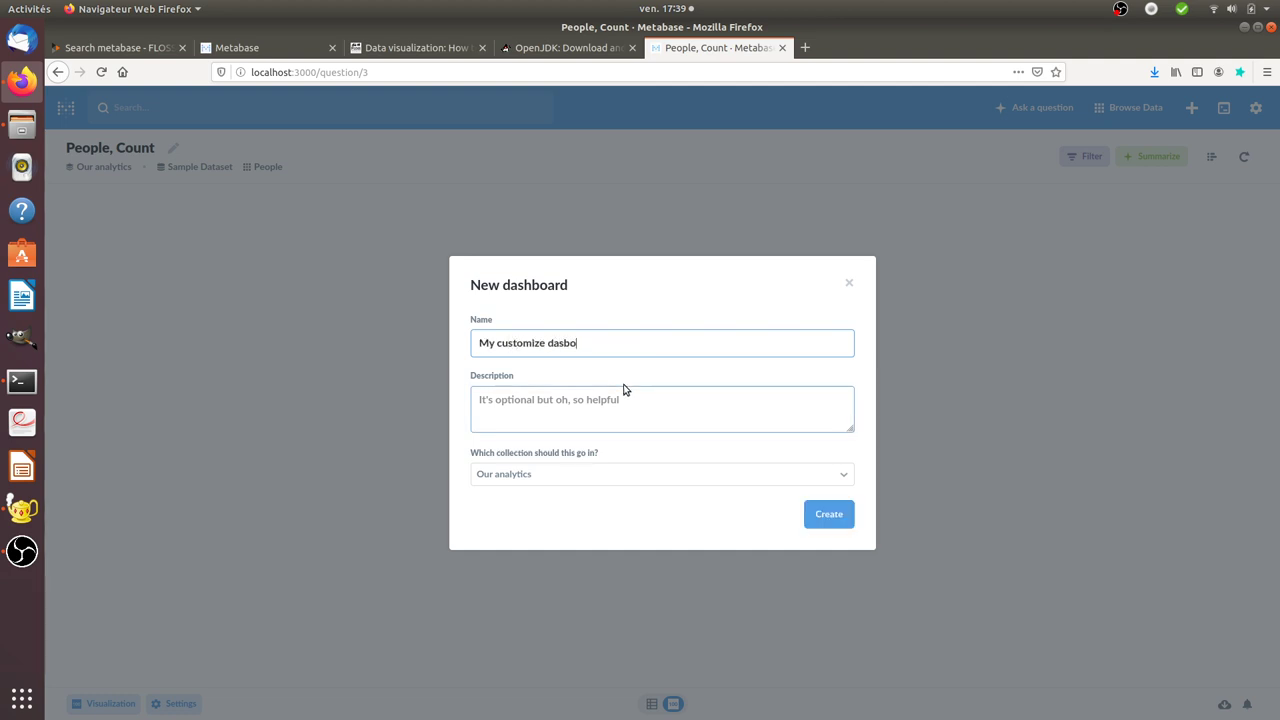
pyautogui.write('y customize dashboard')
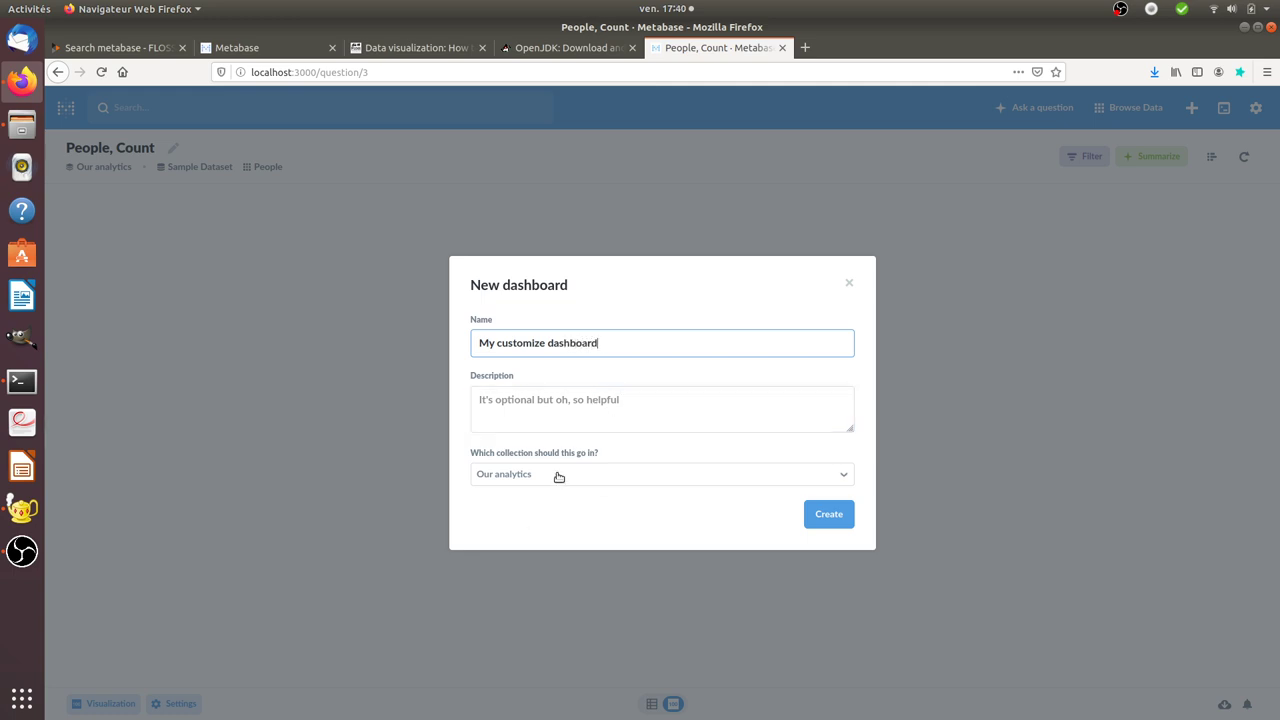
pyautogui.click(826, 514)
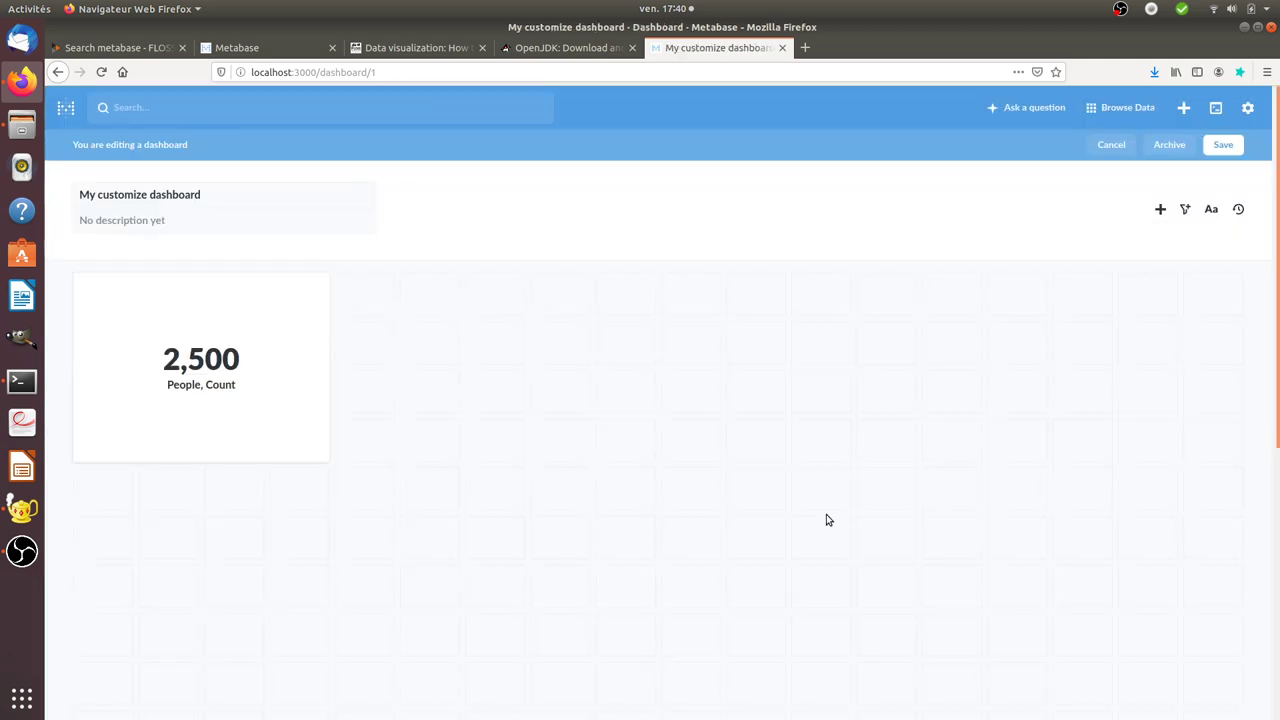